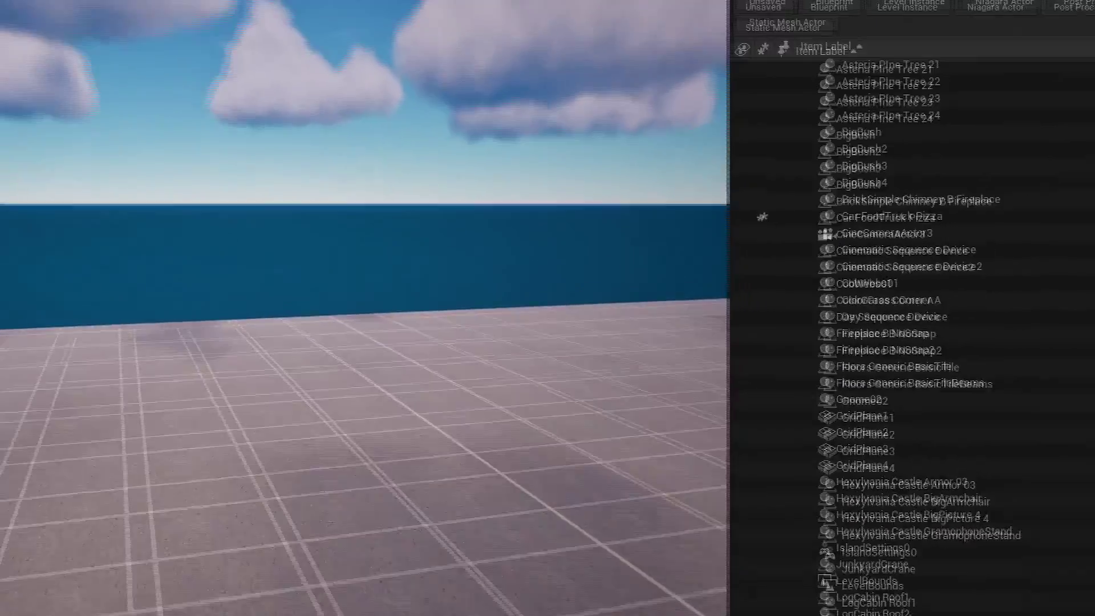
Step: Add a cine camera to the sequence and key its Transform at 0.0667 seconds
key("s")
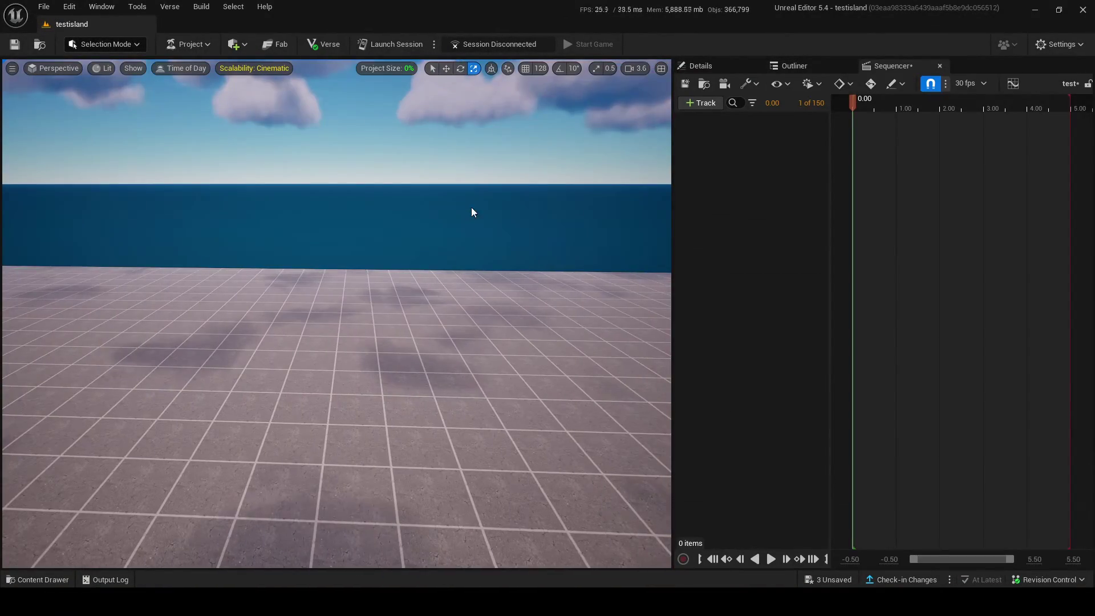
right_click_drag(470, 208, 463, 191)
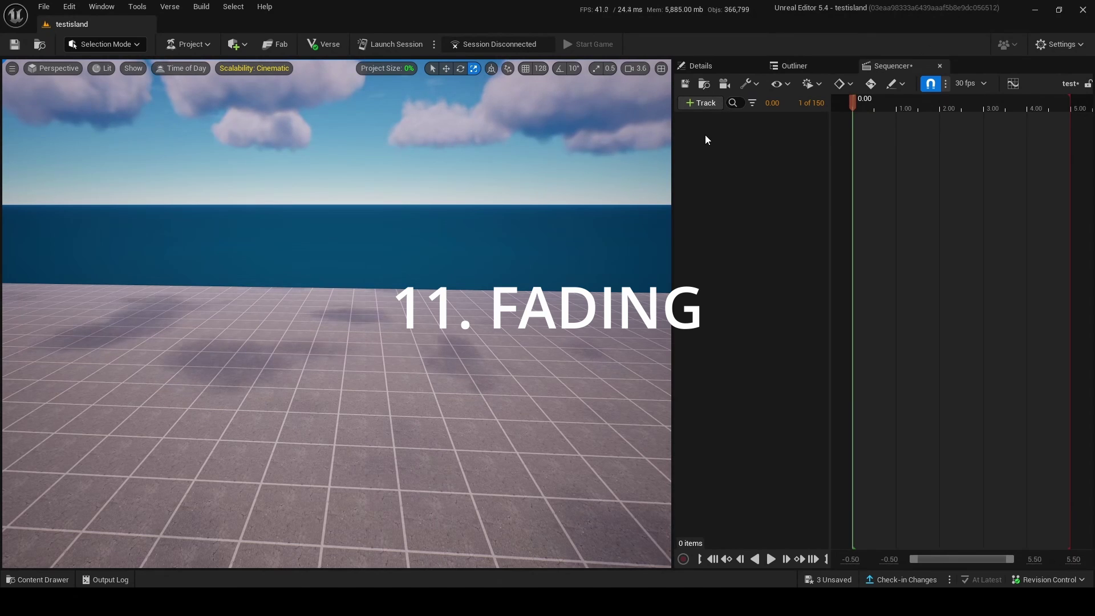
left_click(724, 83)
left_click(887, 108)
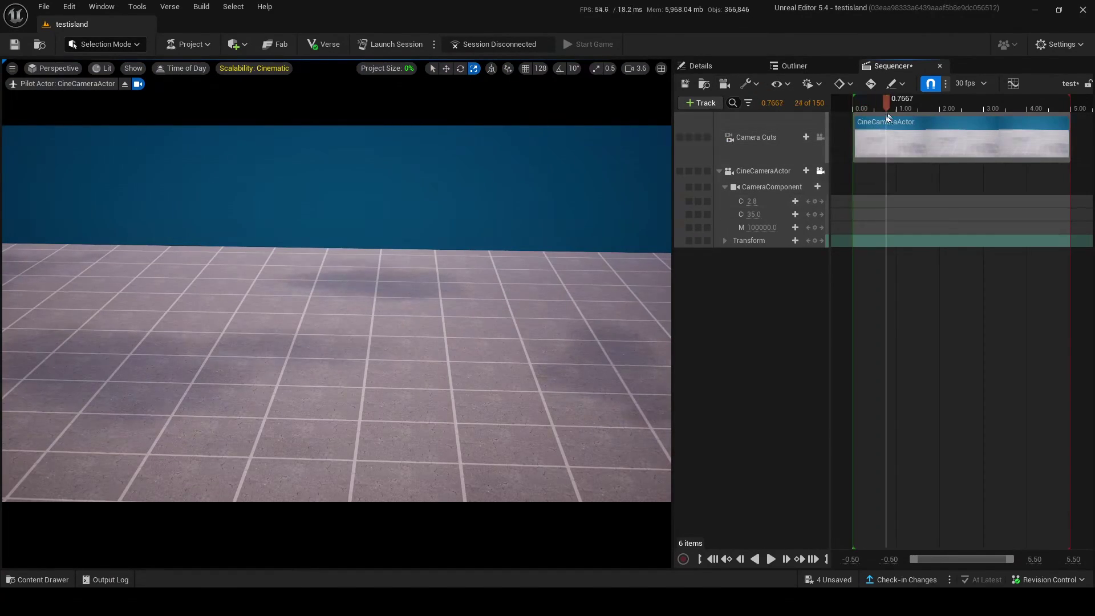
left_click(857, 108)
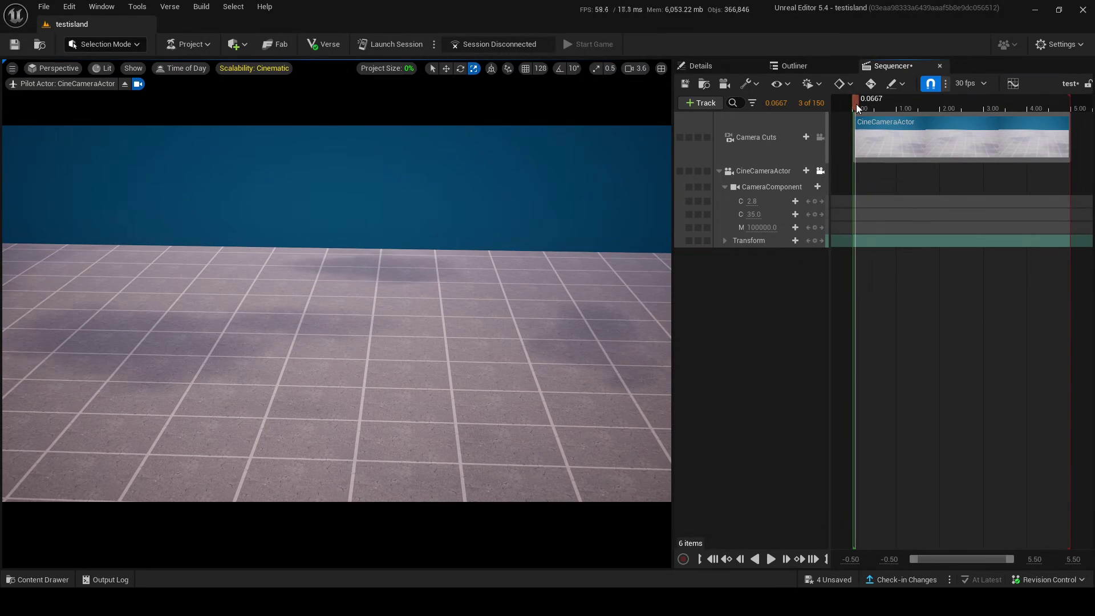
left_click(815, 241)
Step: Move the camera to a new viewpoint over the grid floor and key its Transform at 4.9333 seconds
left_click_drag(858, 100, 1069, 131)
scroll(450, 168, "up", 1)
mouse_move(450, 168)
right_mouse_down()
mouse_move(476, 150)
mouse_move(454, 178)
mouse_move(473, 228)
mouse_move(490, 162)
mouse_move(450, 166)
right_mouse_up()
key("w")
scroll(449, 167, "down", 2)
left_click(814, 240)
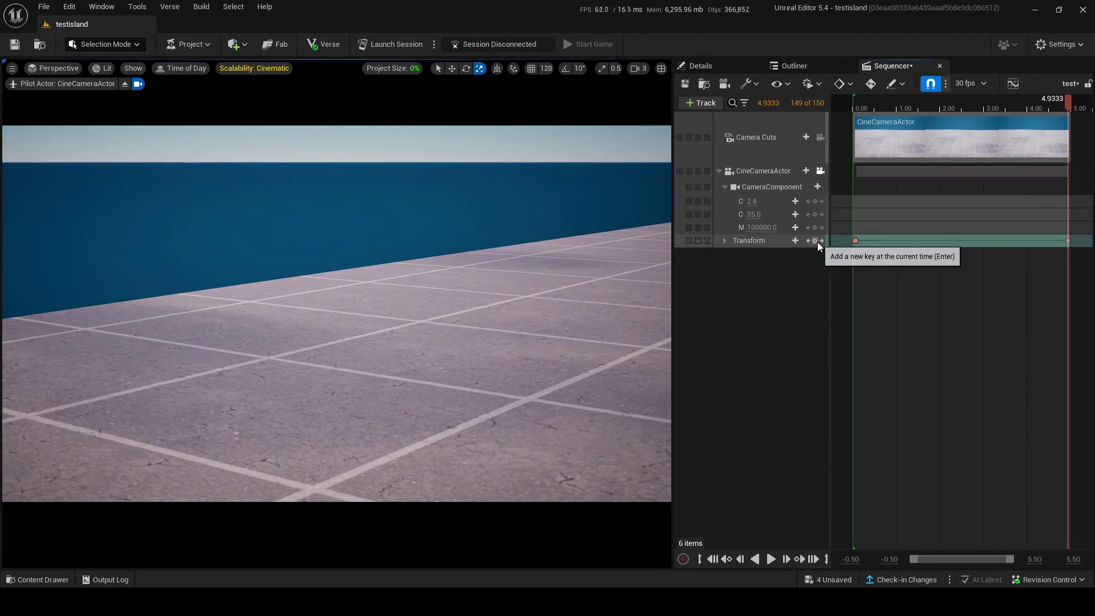
Step: Find a chair in the Fortnite content and place an Agency Chair 01 on the grid floor in view of the camera
left_click(35, 579)
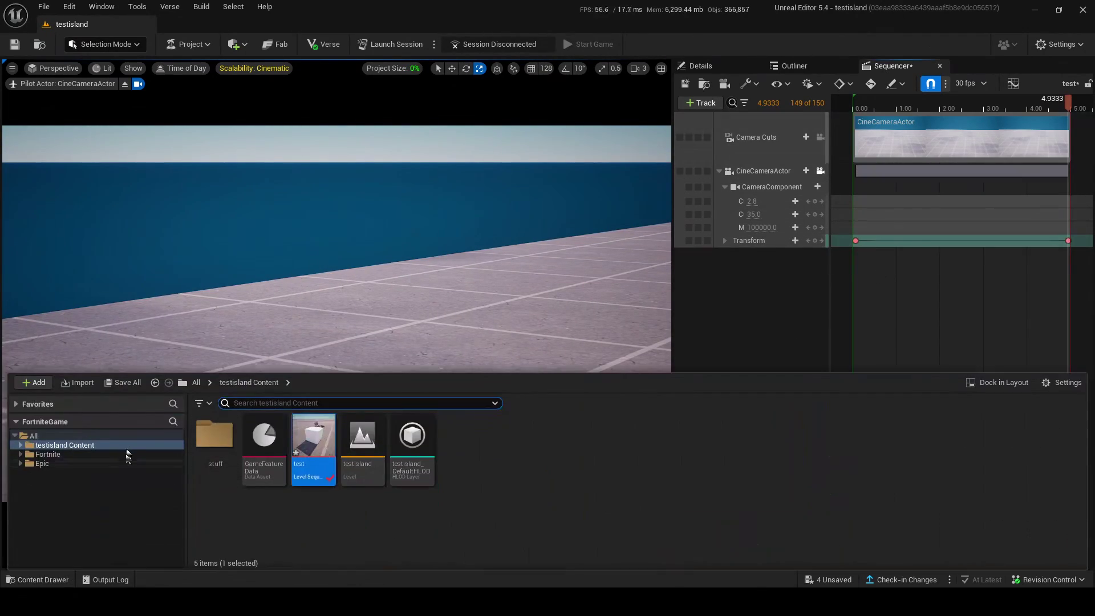
left_click(130, 454)
left_click(276, 402)
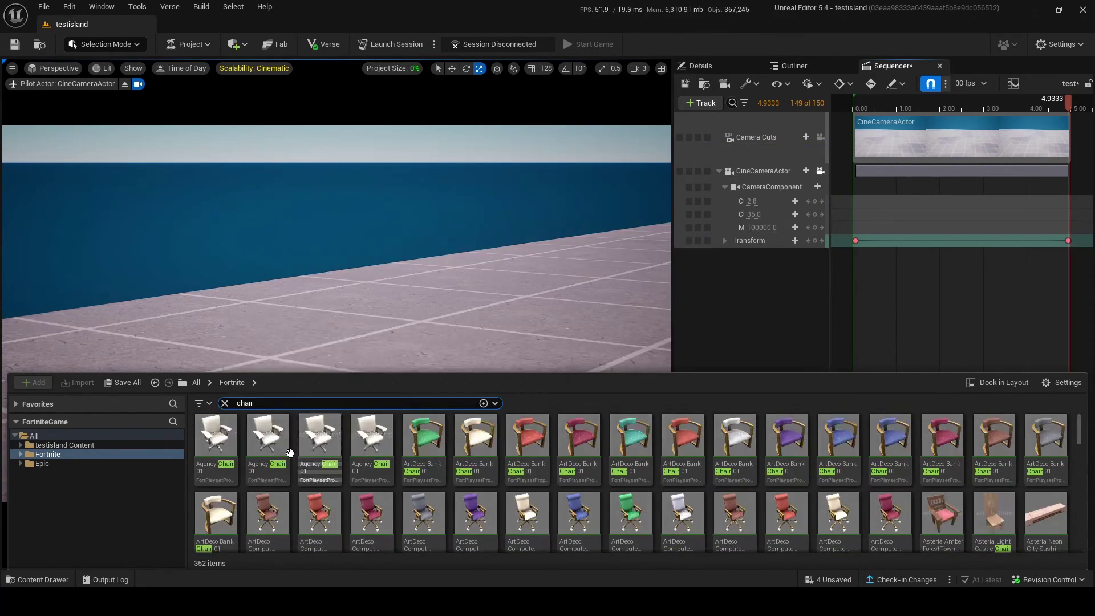
left_click_drag(290, 452, 365, 413)
key("e")
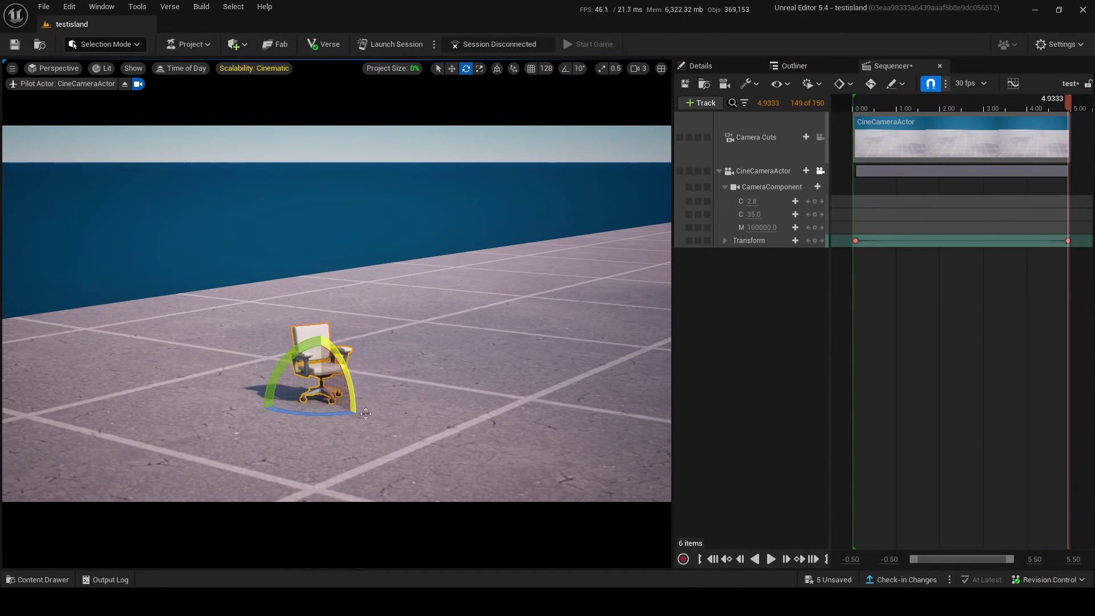
Step: Add a Fade track to the sequence and move the playhead to 0.20 seconds
left_click_drag(1066, 96, 877, 209)
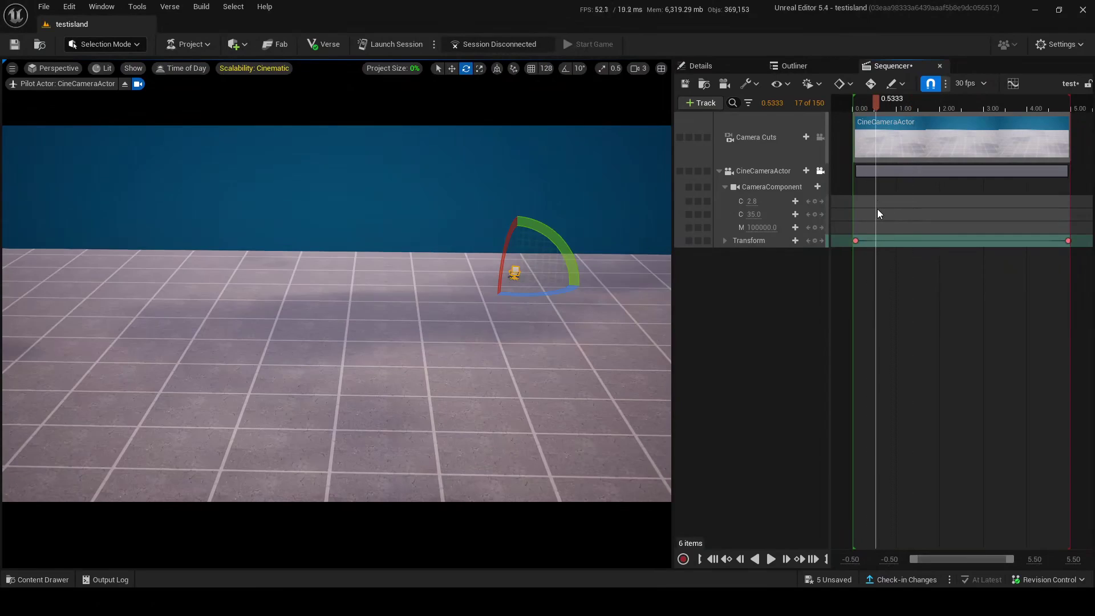
left_click(703, 102)
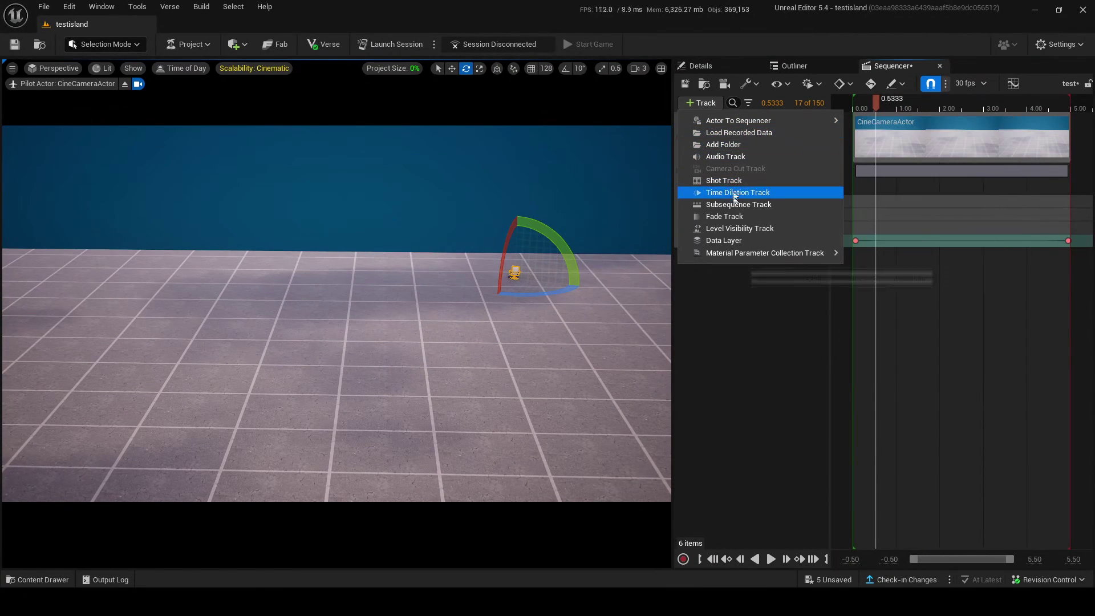
left_click(735, 217)
left_click(859, 108)
left_click_drag(858, 112, 860, 113)
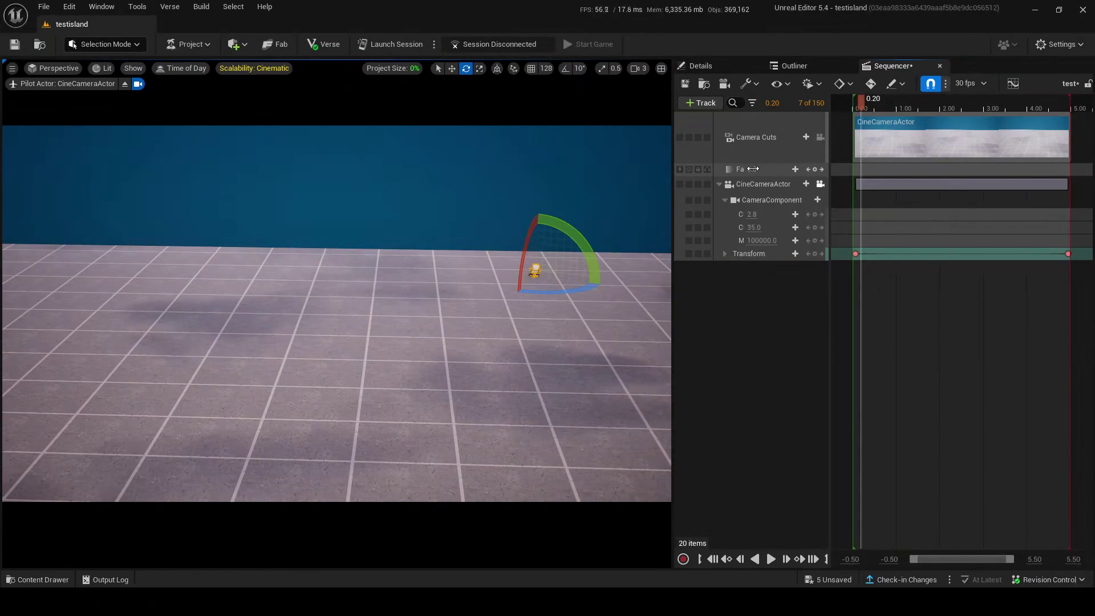
Step: Test the Fade track with a value of 1 and set it back to 0
left_click(753, 169)
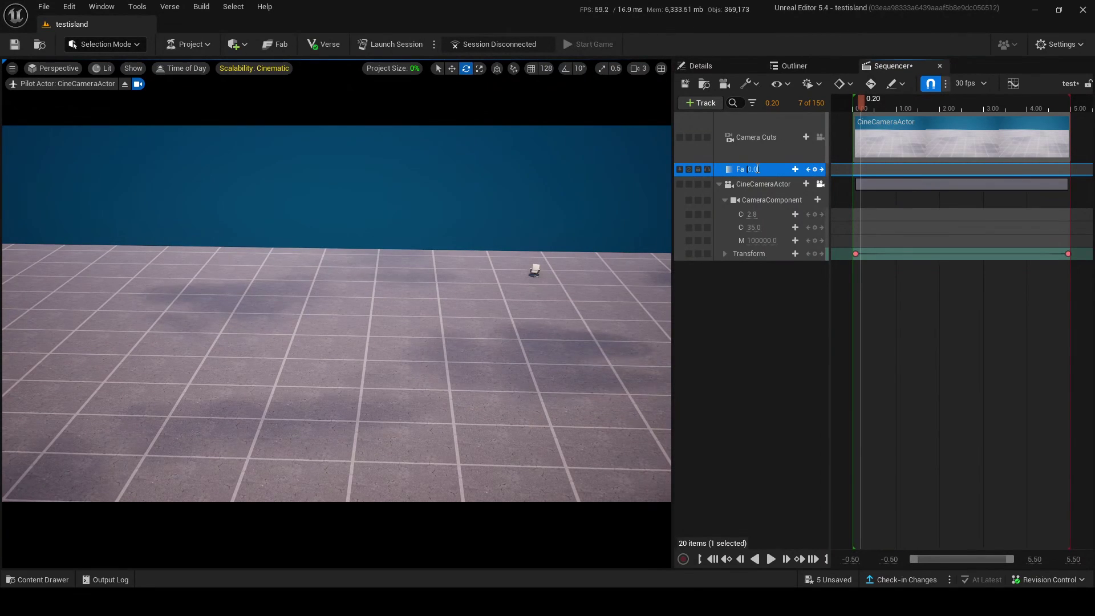
type("1")
key("Return")
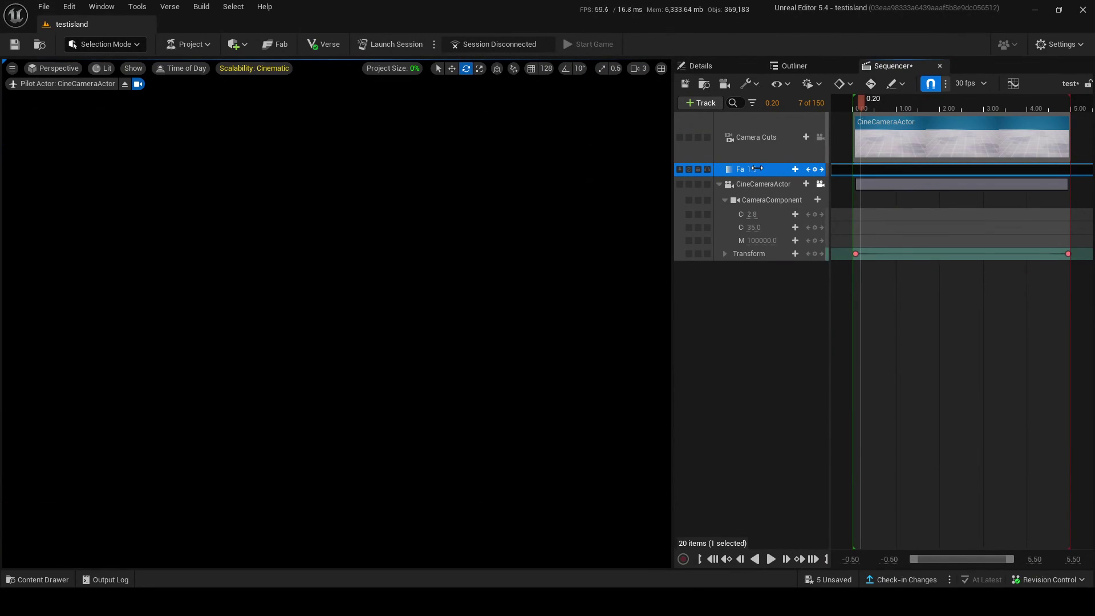
left_click(758, 169)
type("0")
key("Return")
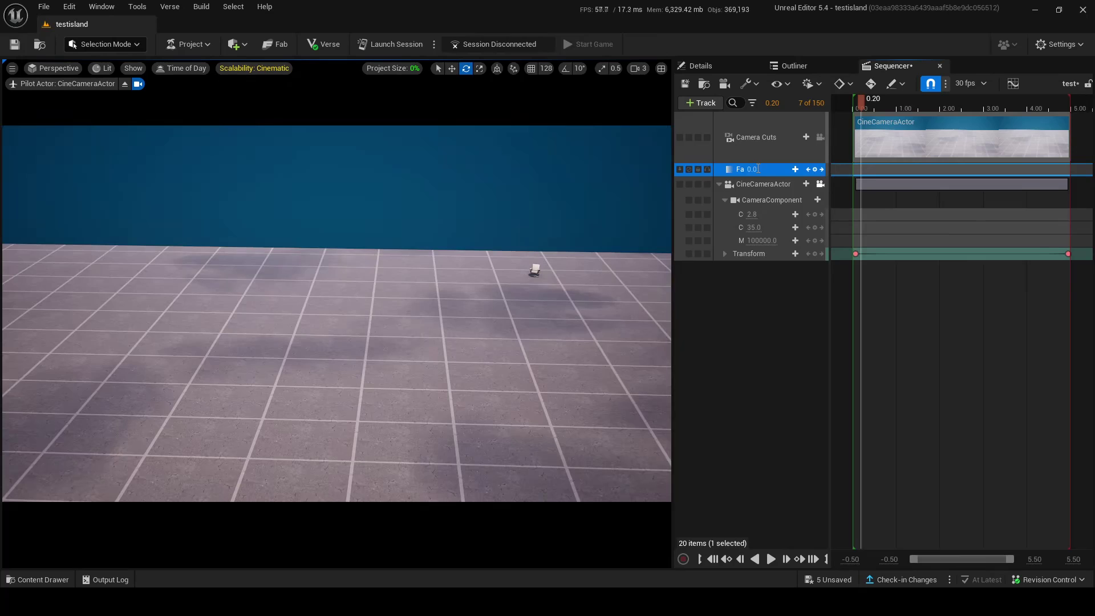
Step: Key the Fade track with value 1 at 0.00 seconds and value 0 at about 2.4 seconds
left_click(817, 169)
left_click_drag(860, 169, 853, 170)
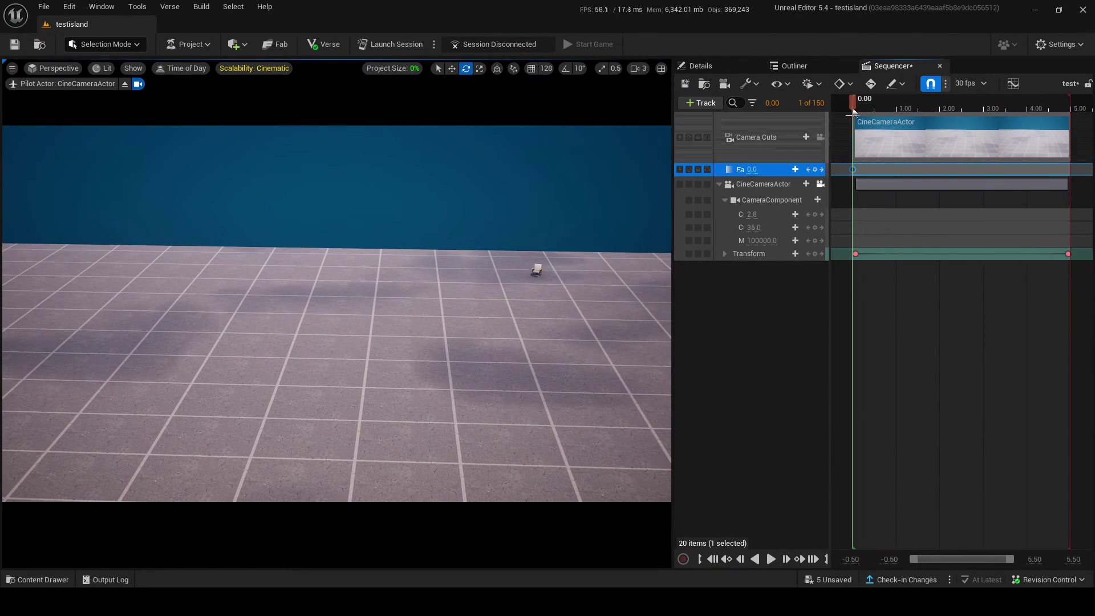
left_click_drag(855, 109, 958, 130)
left_click(817, 169)
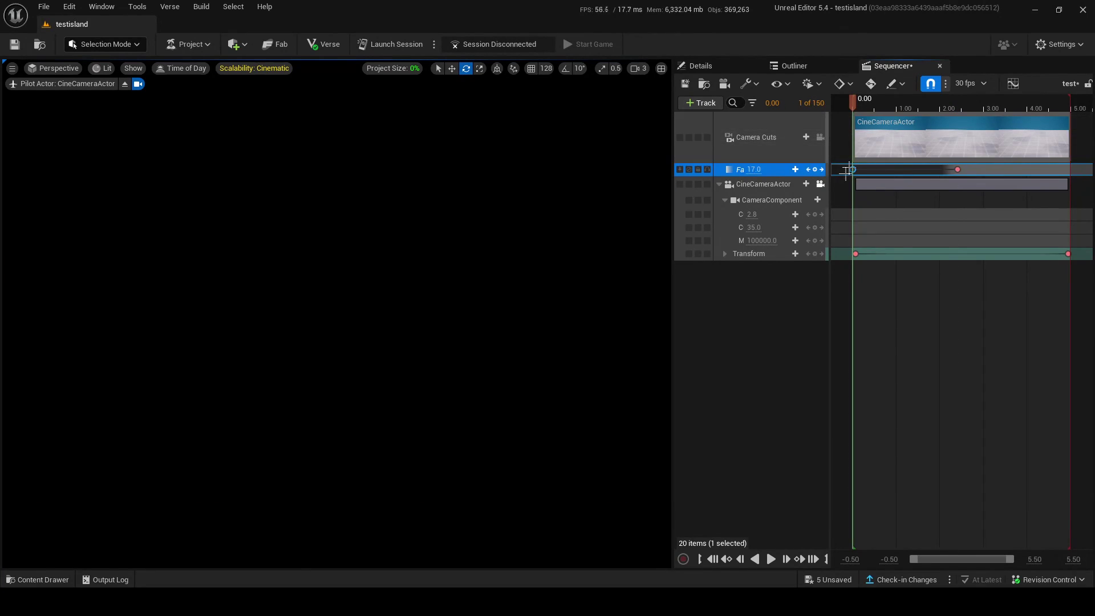
left_click(957, 169)
left_click(854, 169)
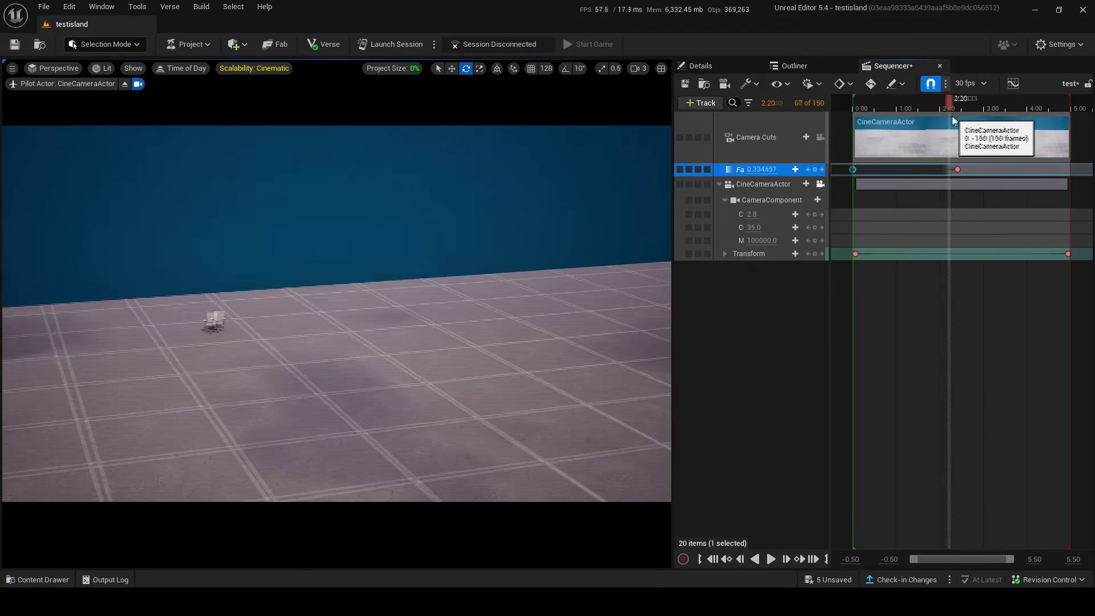
left_click_drag(952, 119, 853, 182)
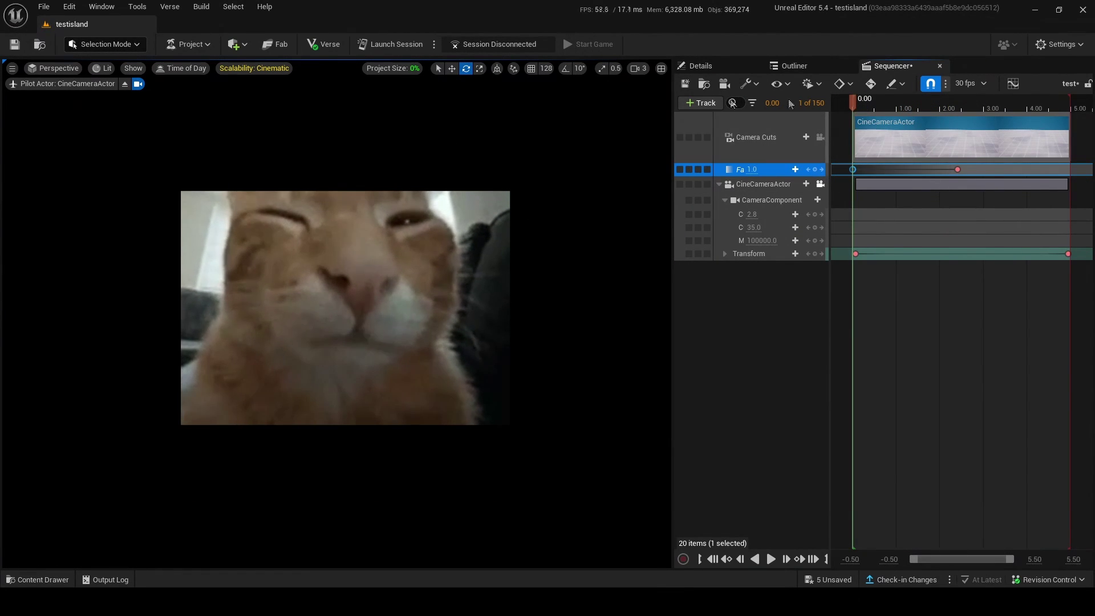
Step: Play the sequence to preview the fade-in and park the playhead at 2.70 seconds
left_click(775, 563)
left_click(774, 563)
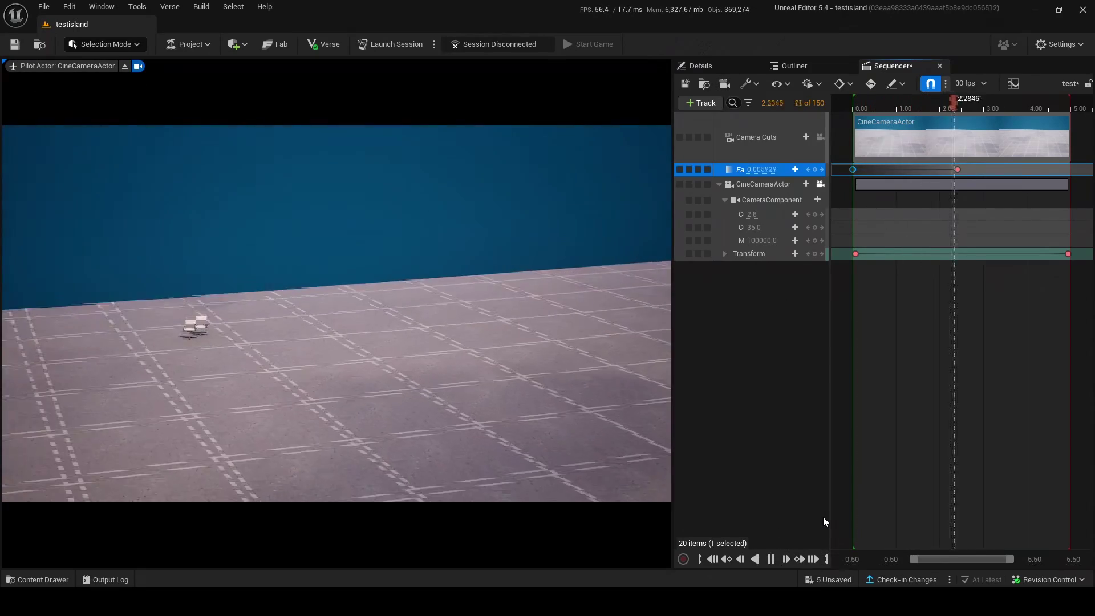
left_click_drag(1016, 109, 970, 132)
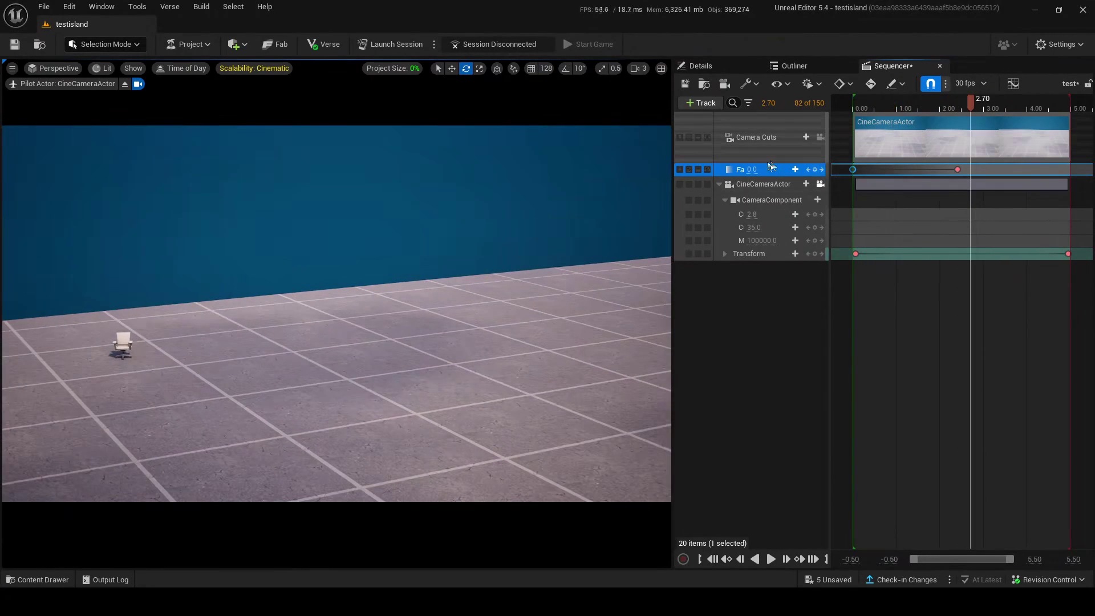
Step: Add another Fade key at 2.70 seconds and set the fade value to 0
left_click(755, 170)
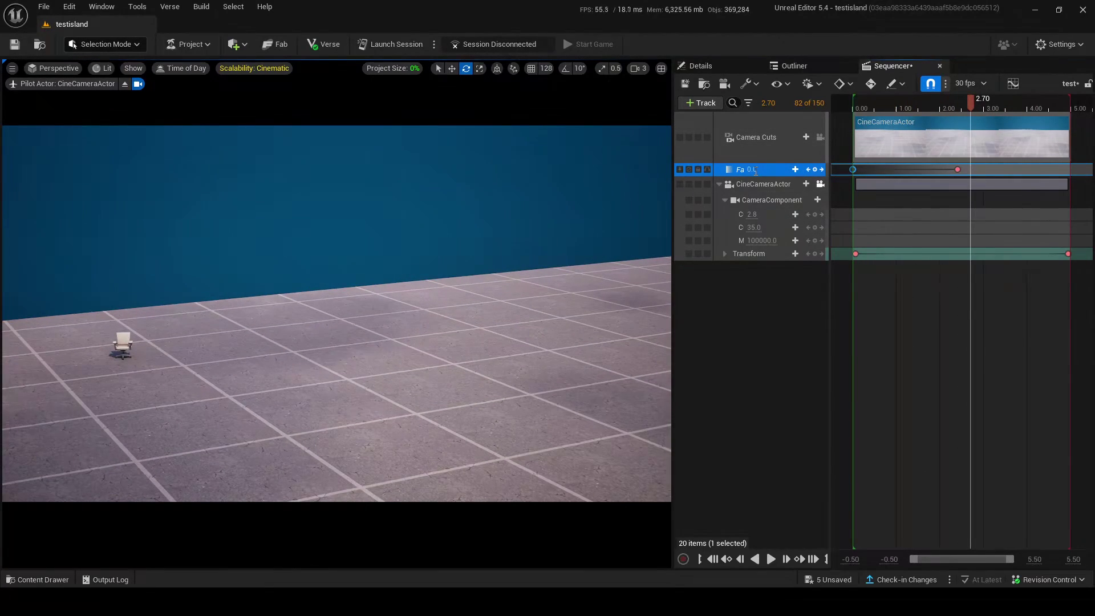
left_click(815, 169)
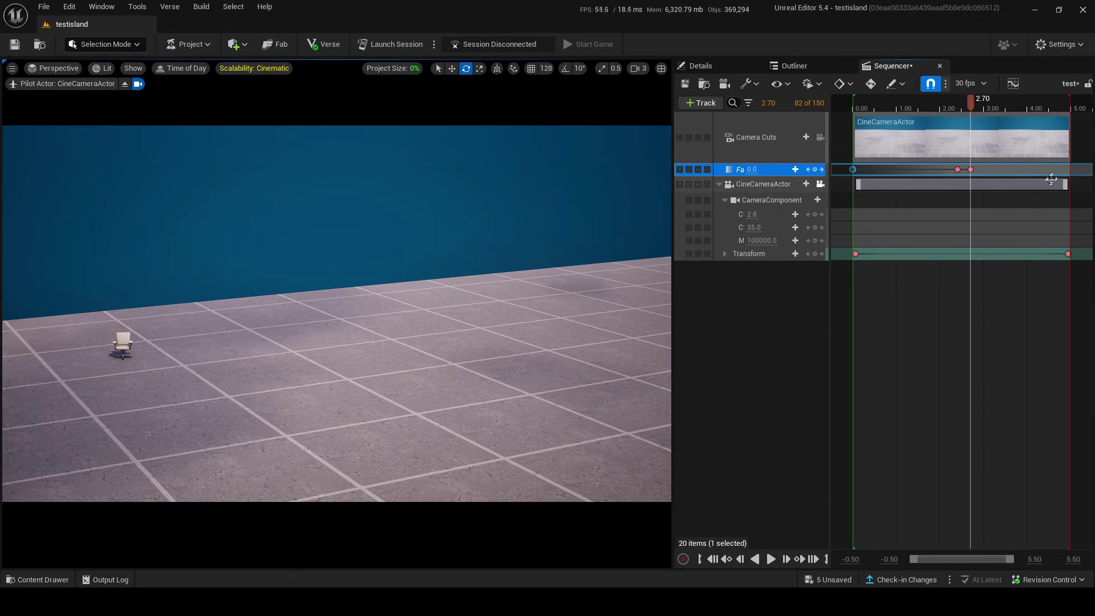
left_click(970, 169)
left_click_drag(753, 169, 845, 78)
left_click_drag(970, 108, 986, 105)
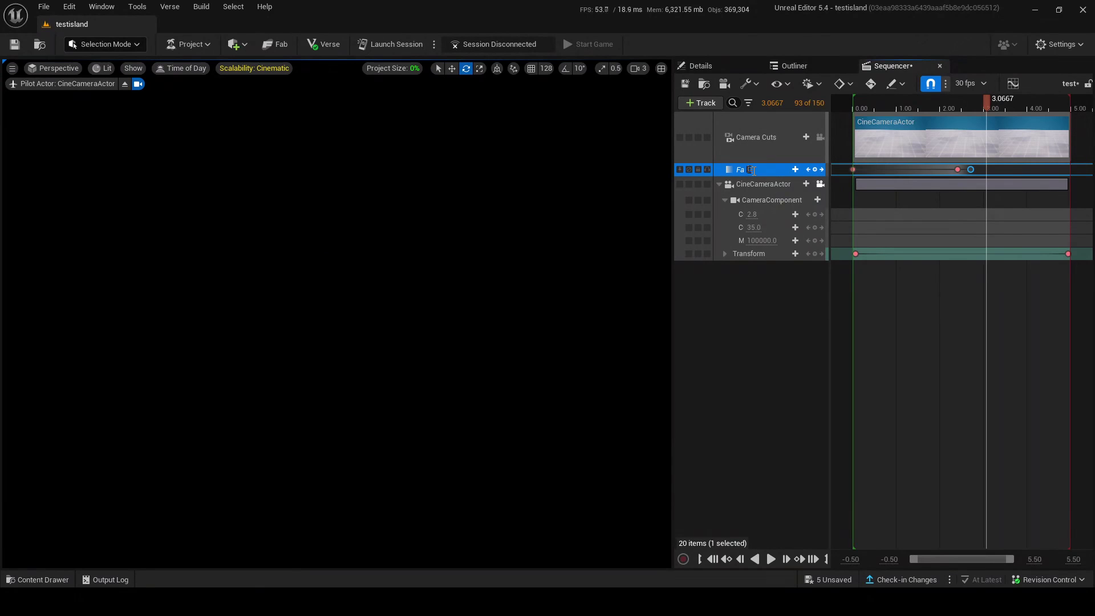
type("0")
key("Return")
Step: Move the playhead to 0.6333 seconds and examine the Fade section's properties, including Fade Color and Fade Audio
left_click_drag(944, 109, 886, 224)
left_click_drag(885, 105, 879, 106)
right_click(720, 170)
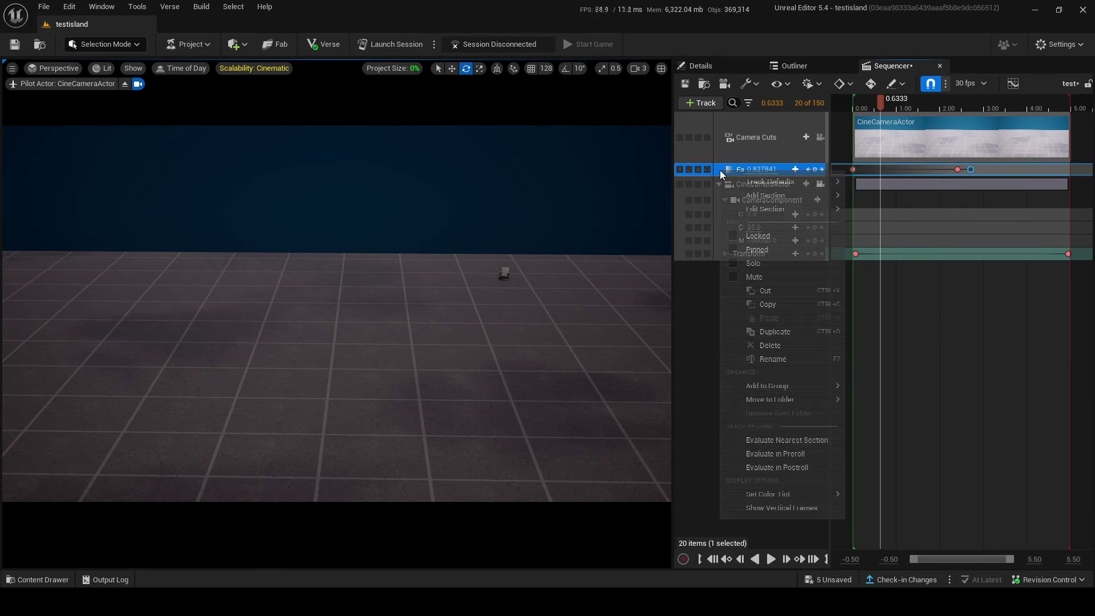
mouse_move(747, 210)
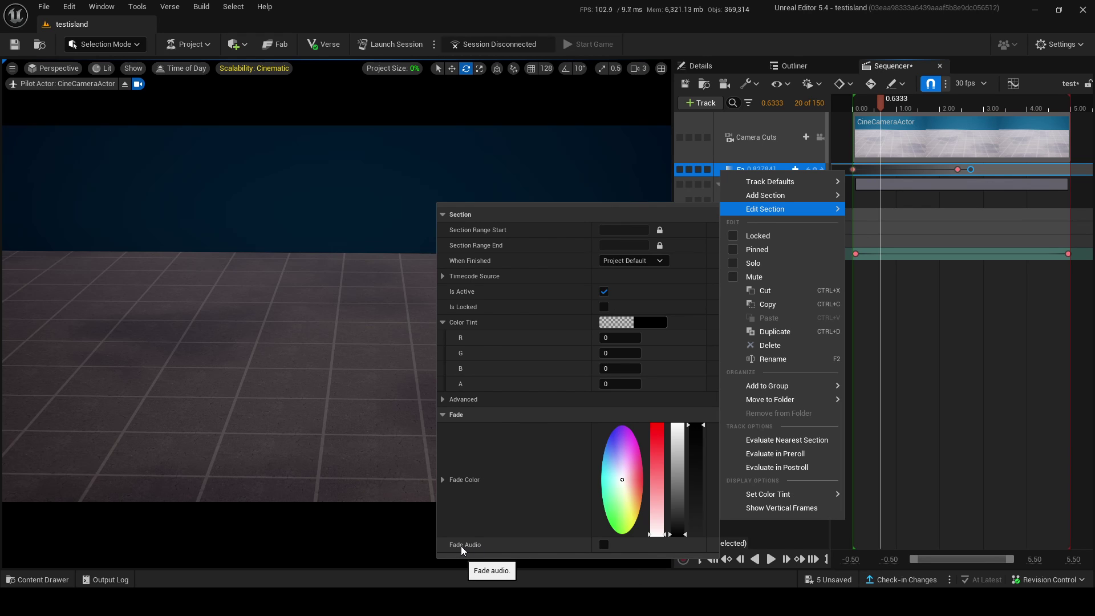
left_click(963, 210)
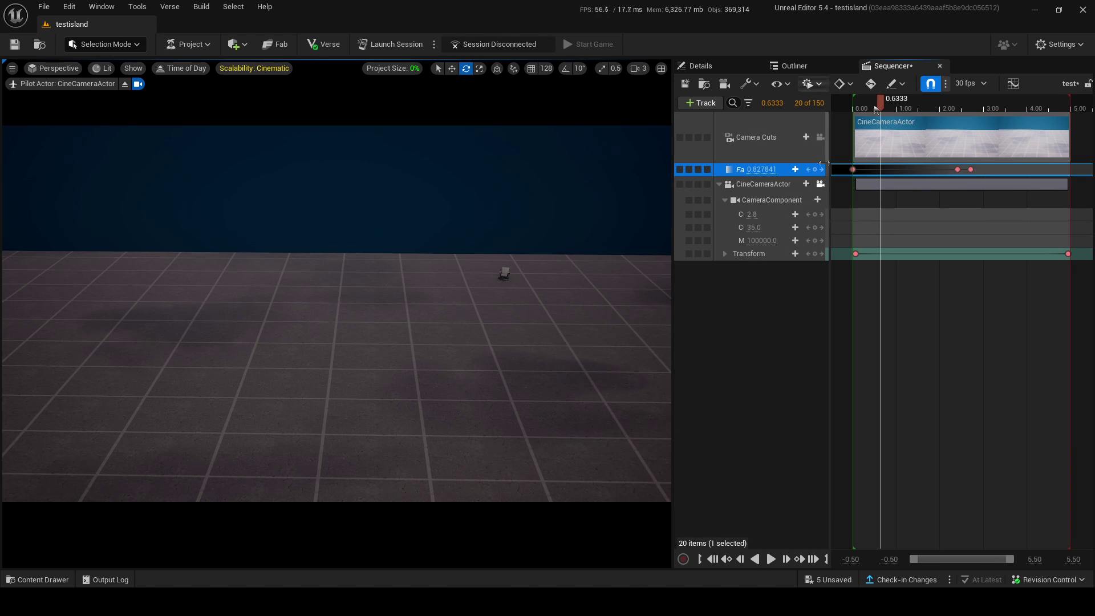
right_click(783, 168)
left_click(798, 162)
left_click(795, 169)
left_click(819, 185)
left_click(780, 169)
left_click(795, 169)
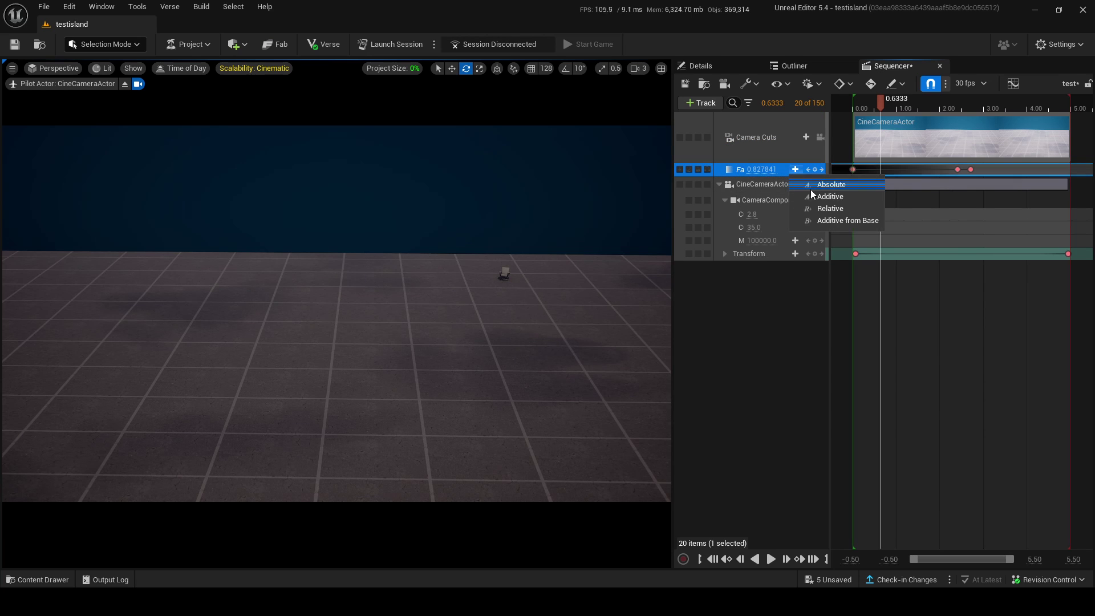
Step: Set the Fade Color of the Fade track's section to red
right_click(788, 169)
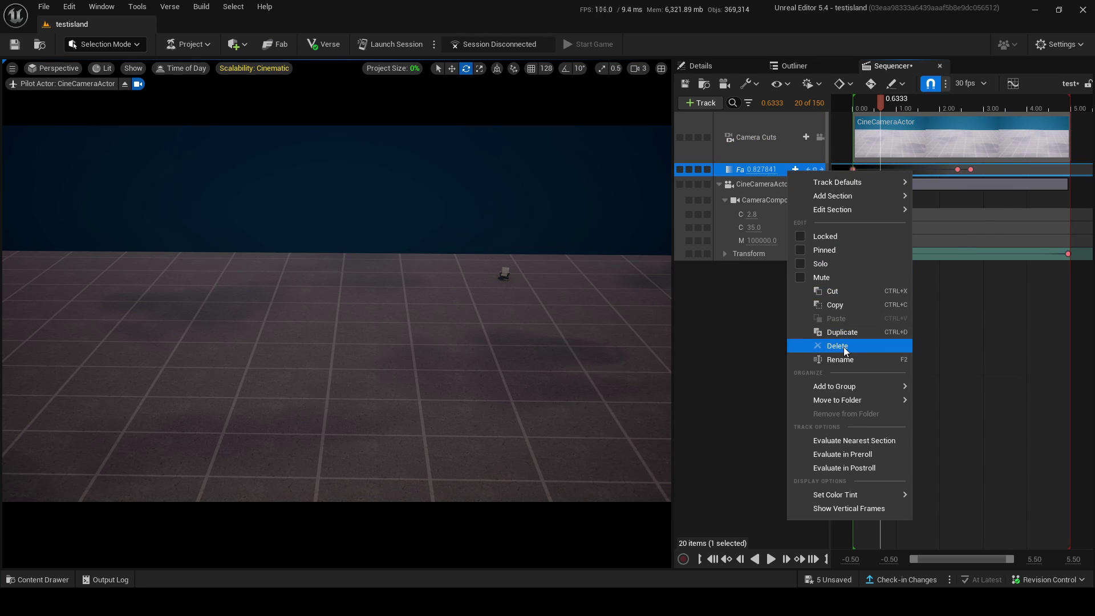
mouse_move(854, 210)
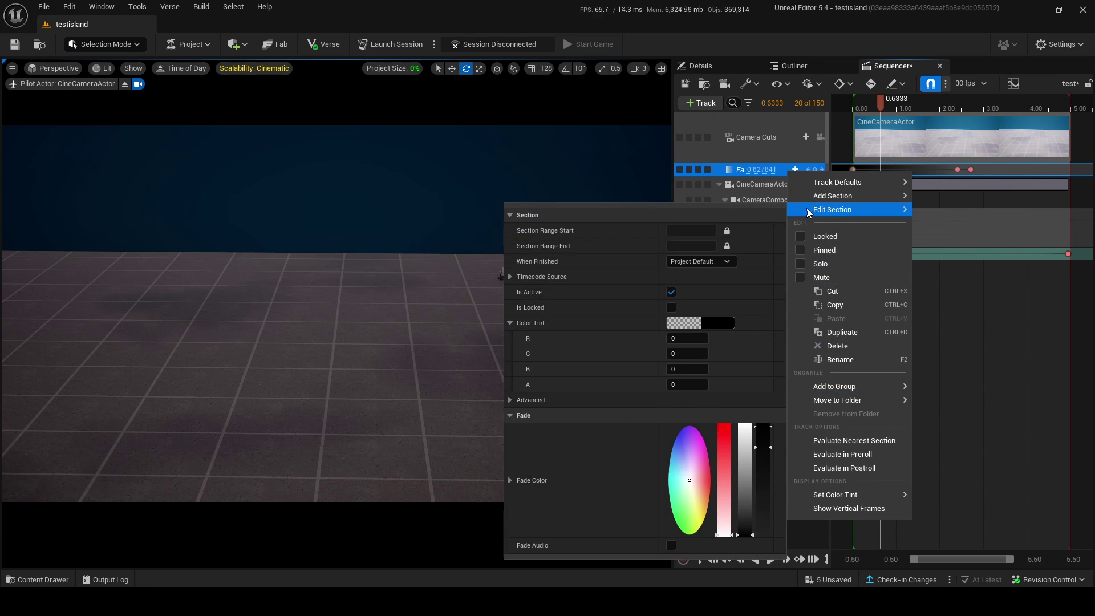
left_click_drag(690, 489, 713, 479)
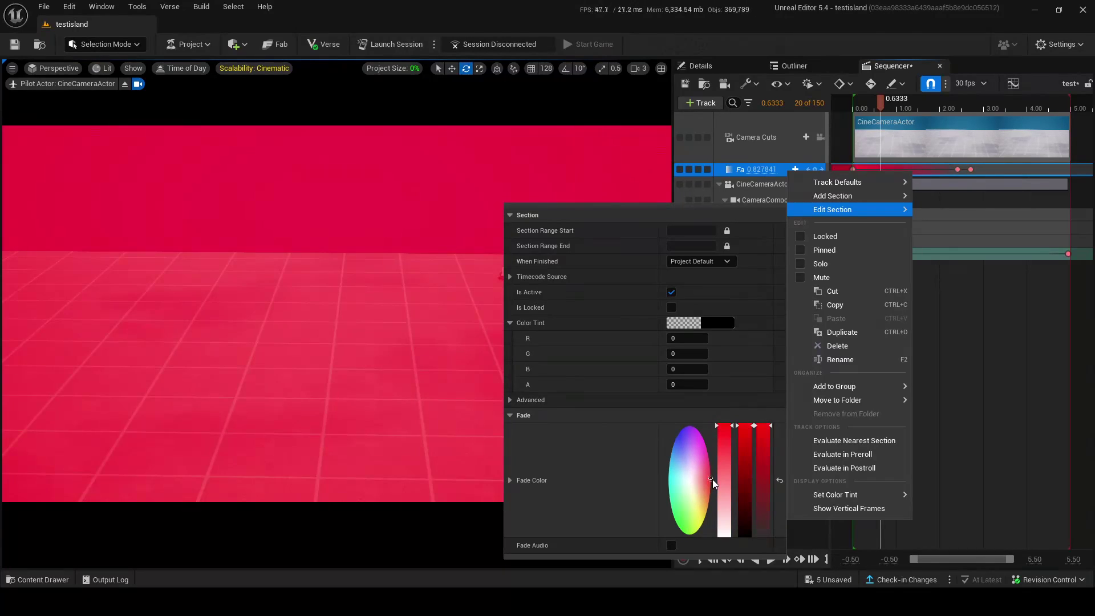
left_click(1025, 323)
Step: Play the sequence from the start to preview the red fade, and return the playhead to the beginning
left_click_drag(880, 102, 850, 120)
key("space")
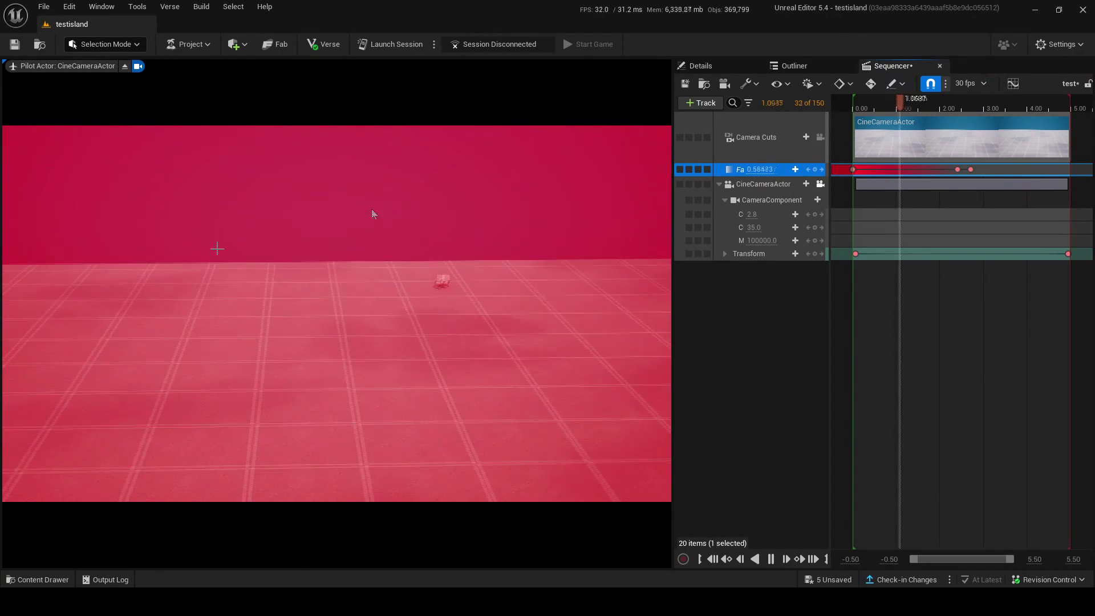
left_click_drag(889, 105, 855, 153)
key("Left")
Step: Change the Fade Color of the Fade track's section to white
right_click(771, 169)
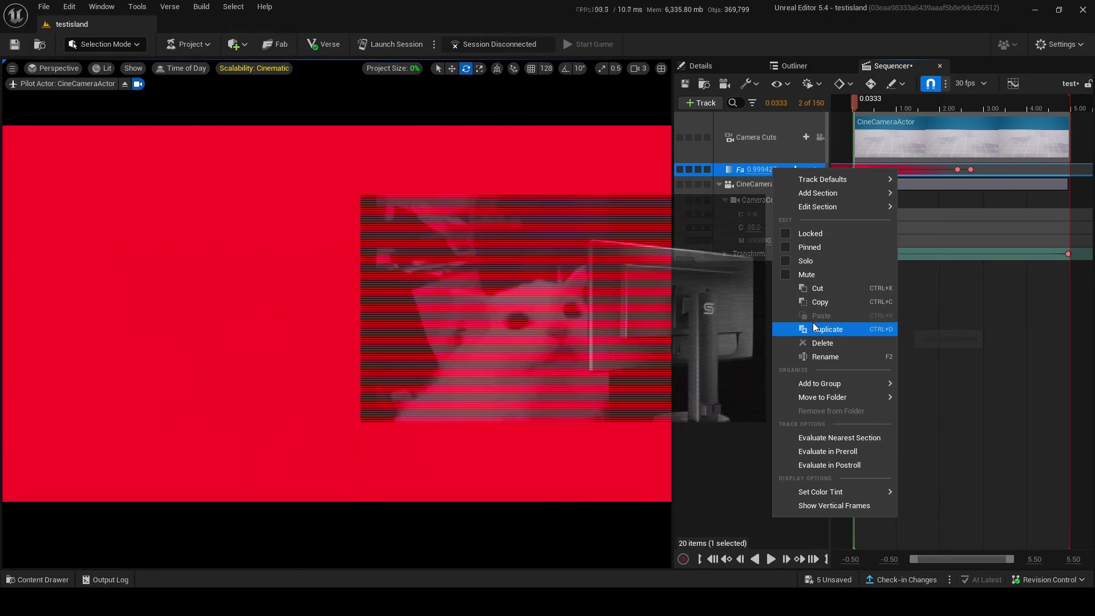
right_click(730, 171)
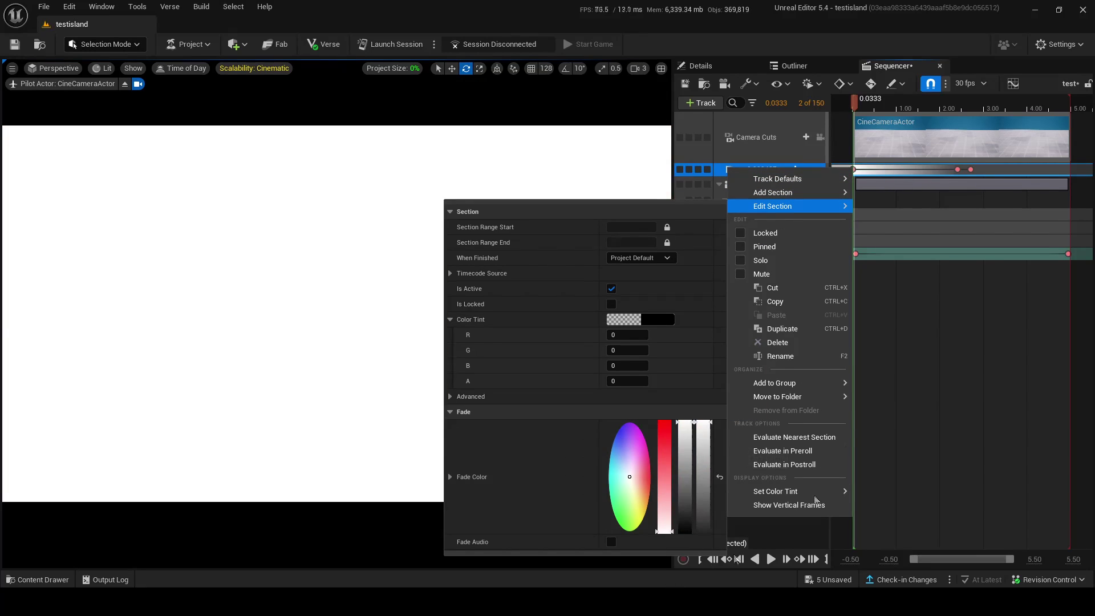
left_click(891, 364)
Step: Play the sequence to preview the white fade and return the playhead to 0.0333 seconds
left_click(771, 559)
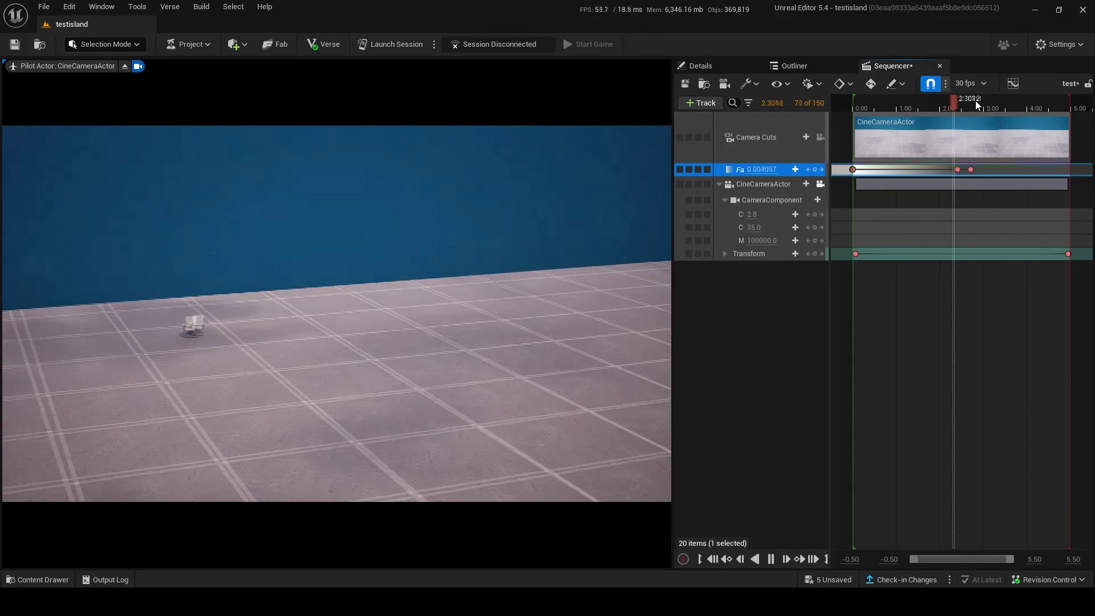
key("space")
left_click_drag(893, 139, 853, 167)
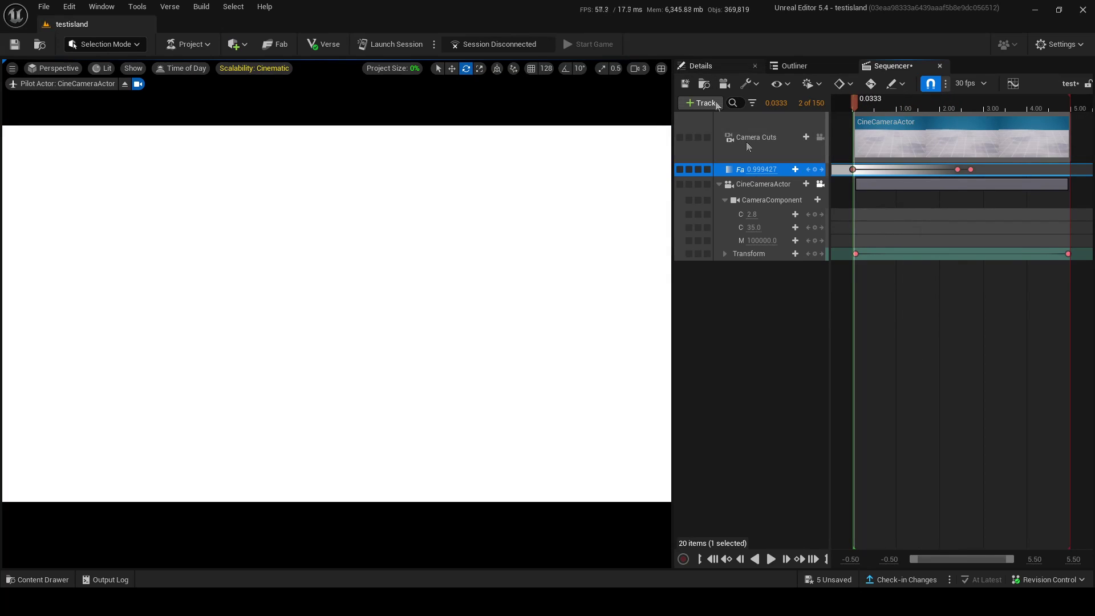
Step: Replay the white fade, return the playhead to 0.2333 seconds and check whether another Fade track can be added
left_click(770, 558)
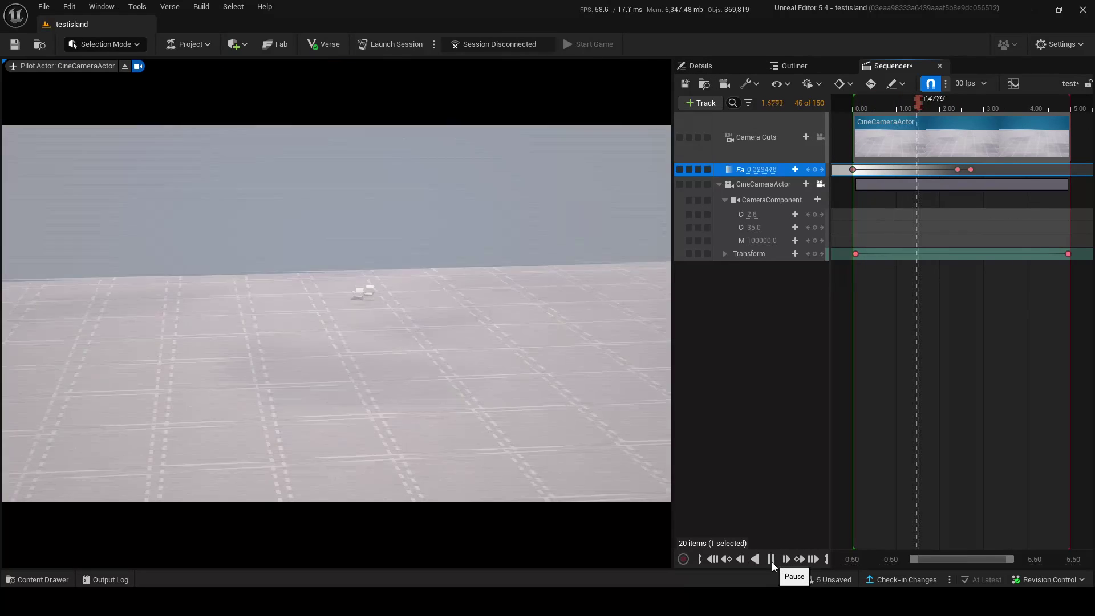
left_click(770, 559)
left_click_drag(921, 111, 863, 137)
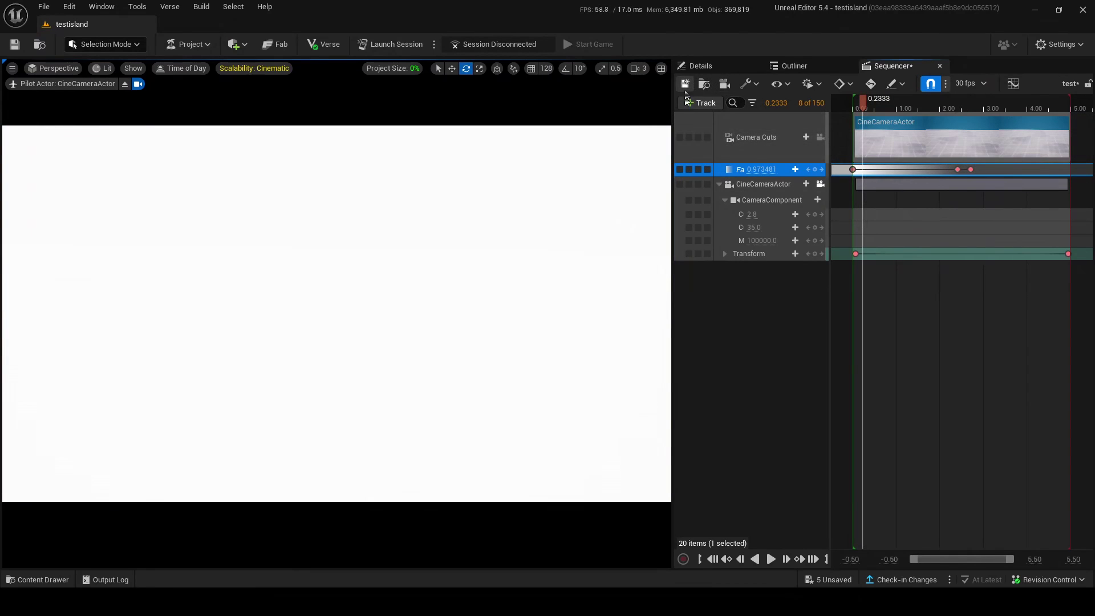
left_click(701, 103)
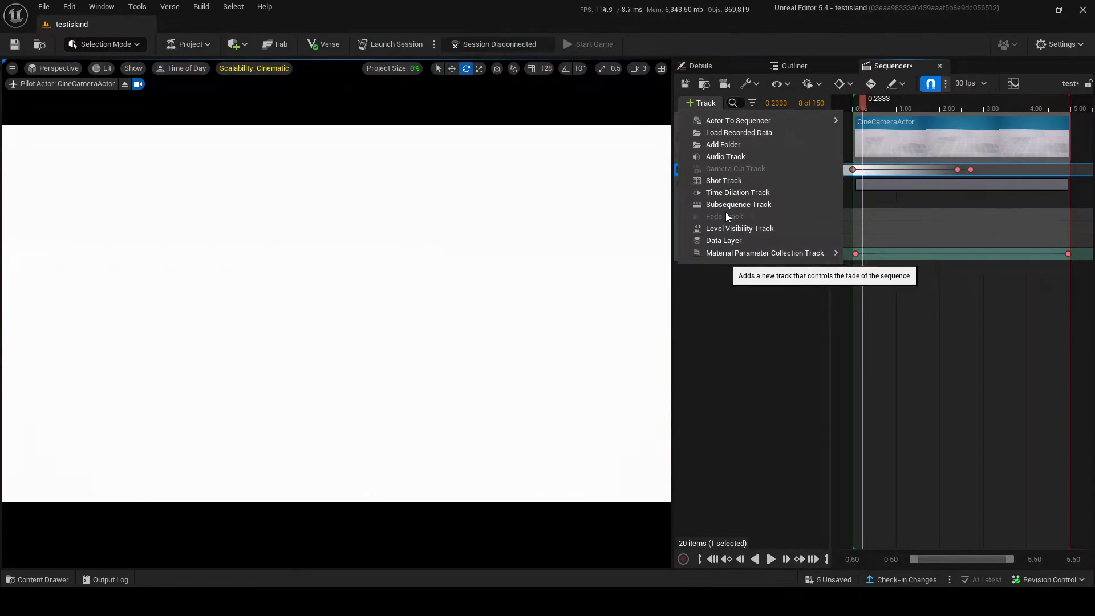
left_click(804, 333)
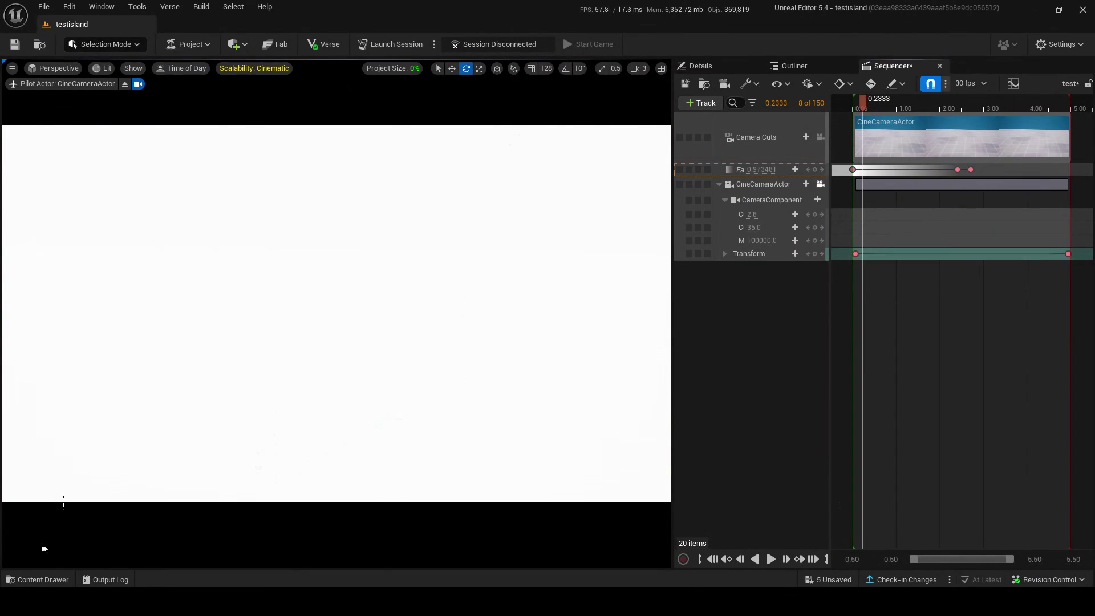
Step: Create a Level Sequence named test2 in the testisland Content folder
left_click(28, 573)
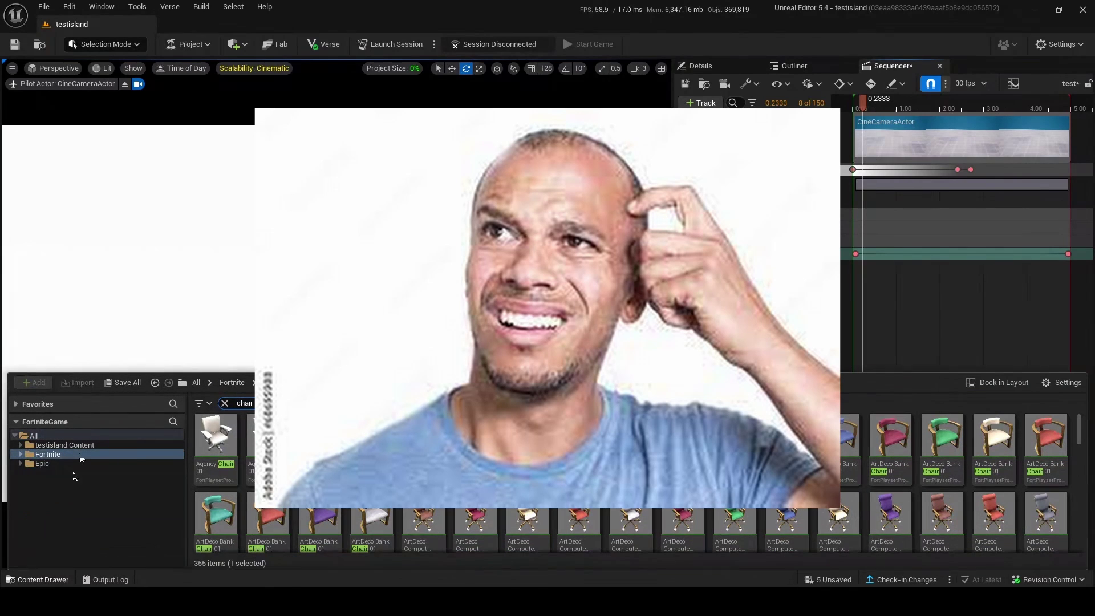
left_click(228, 403)
left_click(144, 445)
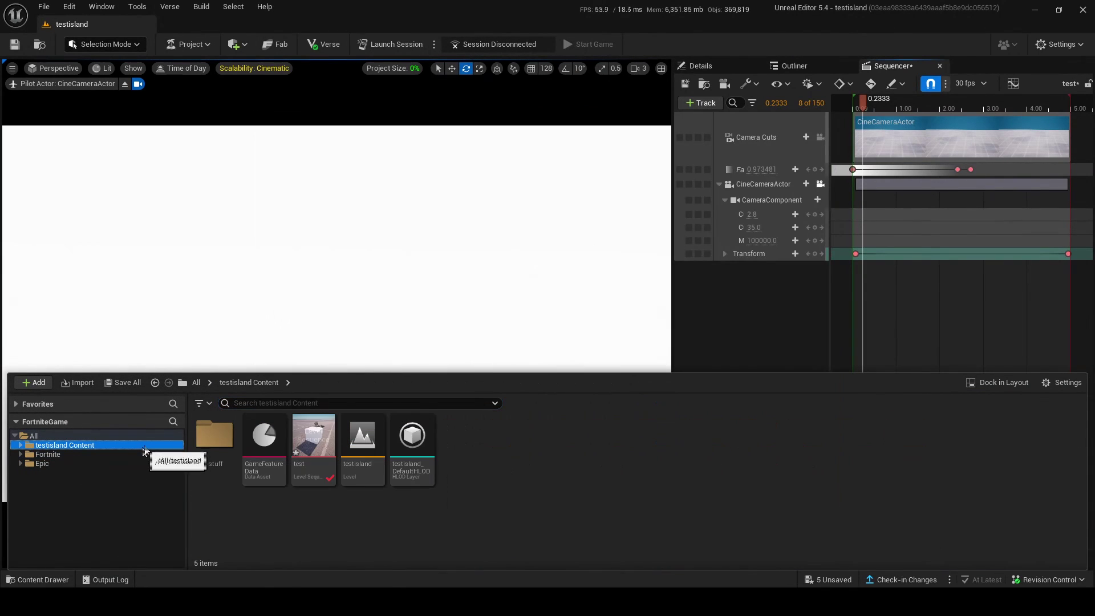
right_click(504, 456)
mouse_move(587, 340)
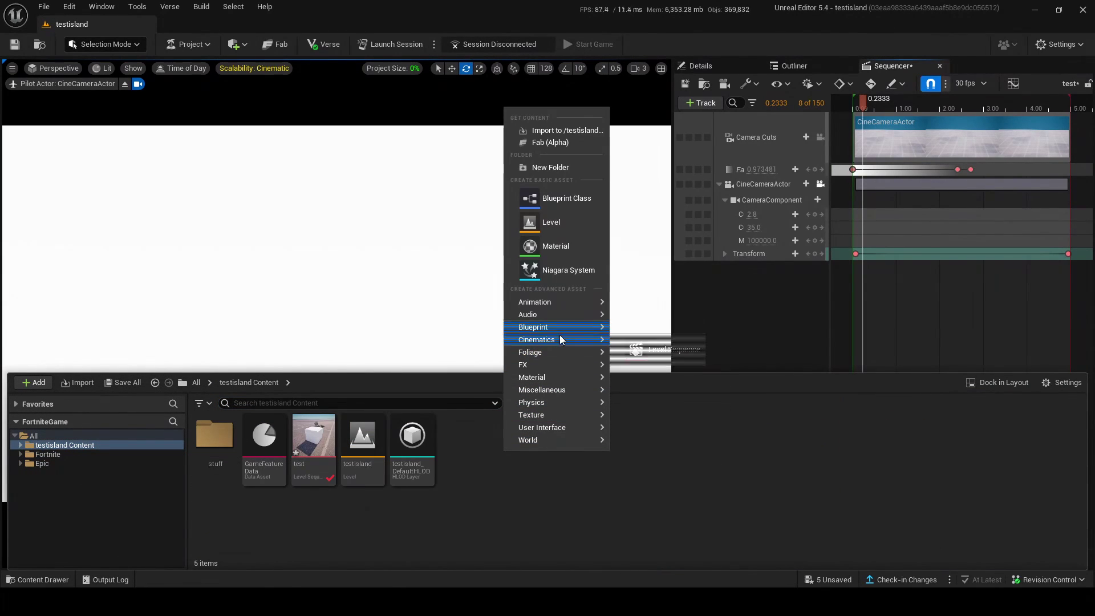
left_click(636, 349)
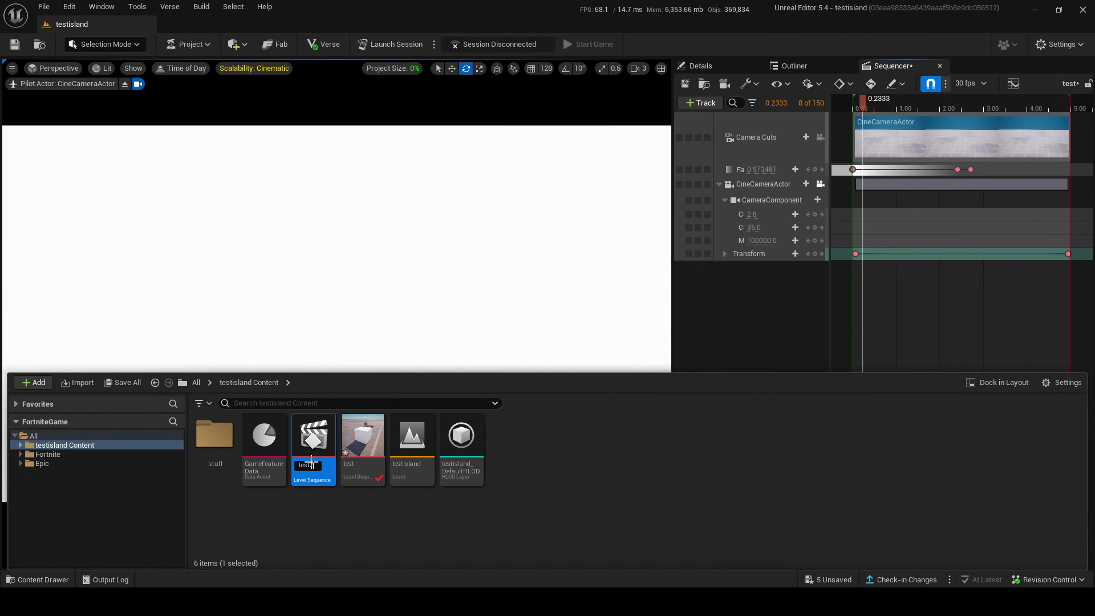
type("test2")
key("Return")
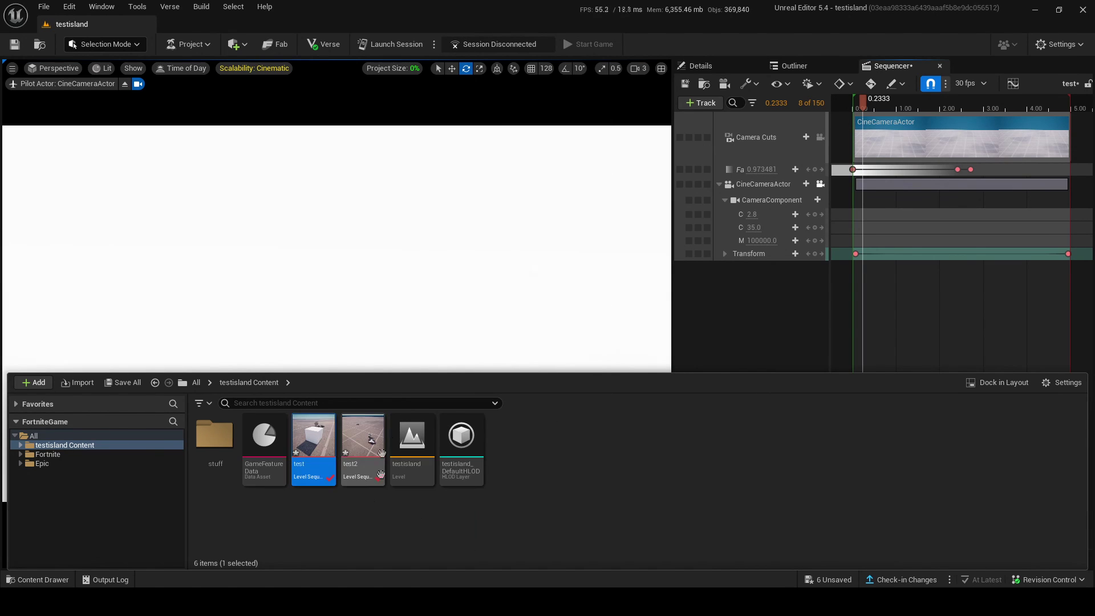
Step: Open the test2 sequence, add a Fade track and key its value at 1 at 0.00 seconds
double_click(362, 436)
left_click(700, 102)
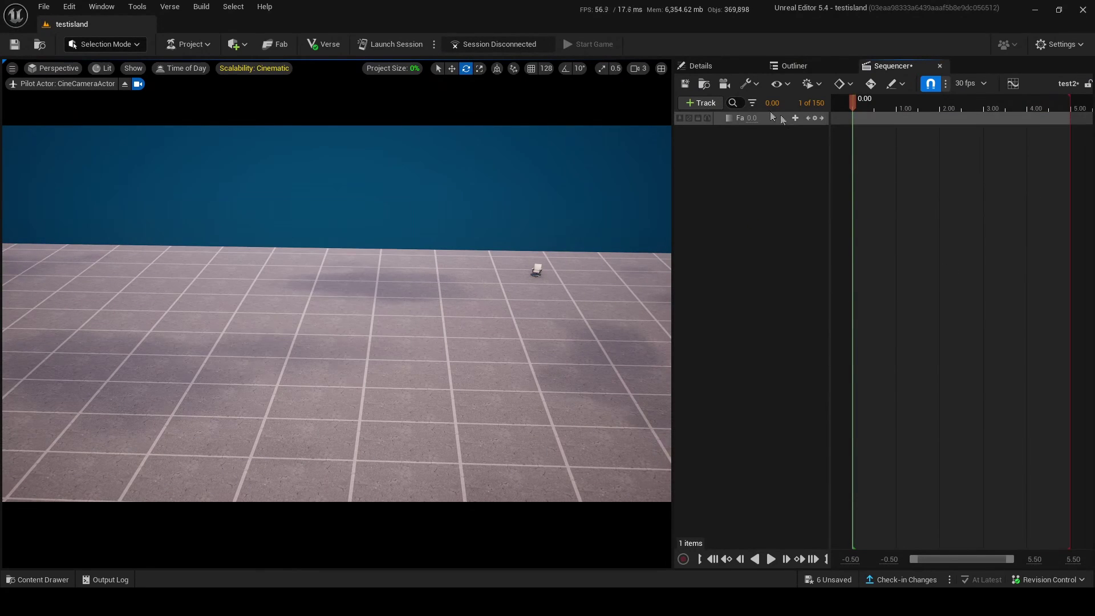
type("1")
key("Return")
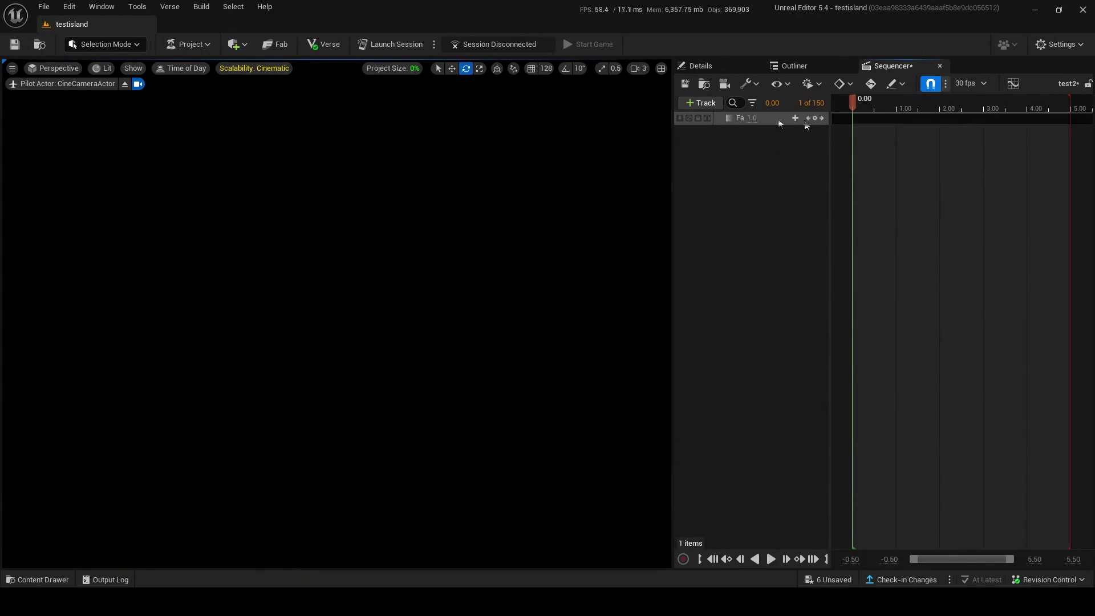
Step: Key the Fade track's value at 0 at 4.4667 seconds in test2
left_click_drag(864, 109, 1048, 114)
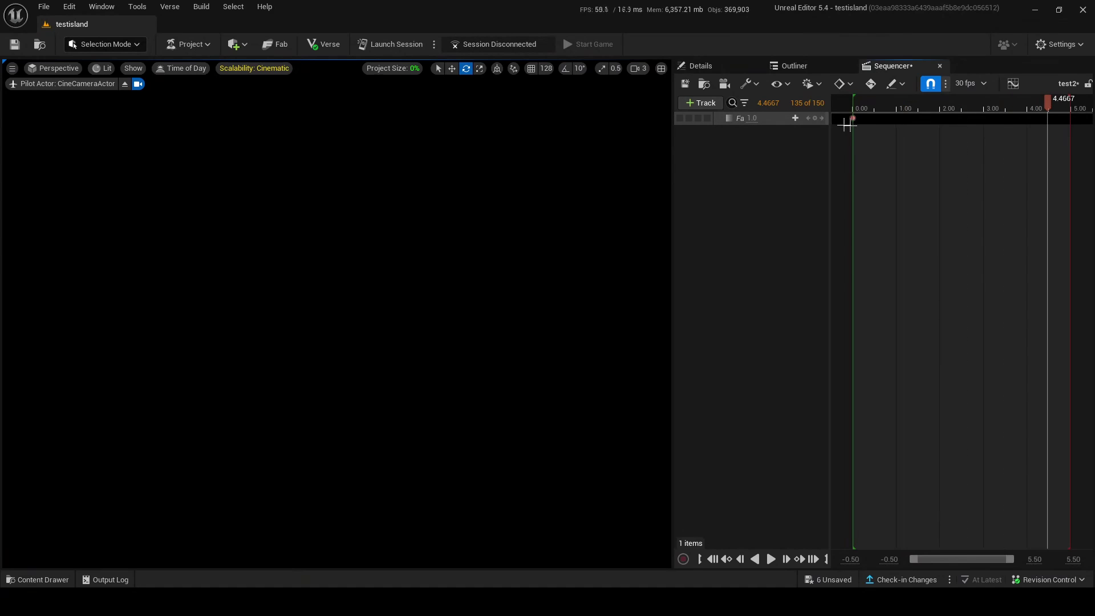
left_click(752, 118)
type("0")
key("Return")
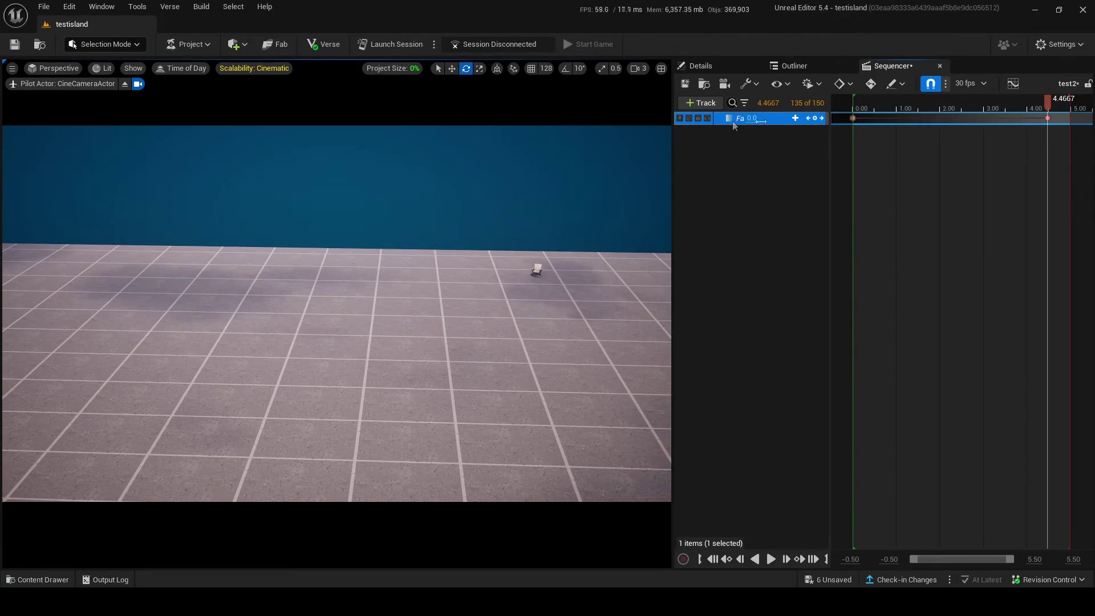
Step: Set the Fade Color of test2's Fade section to white, scrub back to 0.1667 seconds and save the sequence
right_click(767, 118)
mouse_move(802, 158)
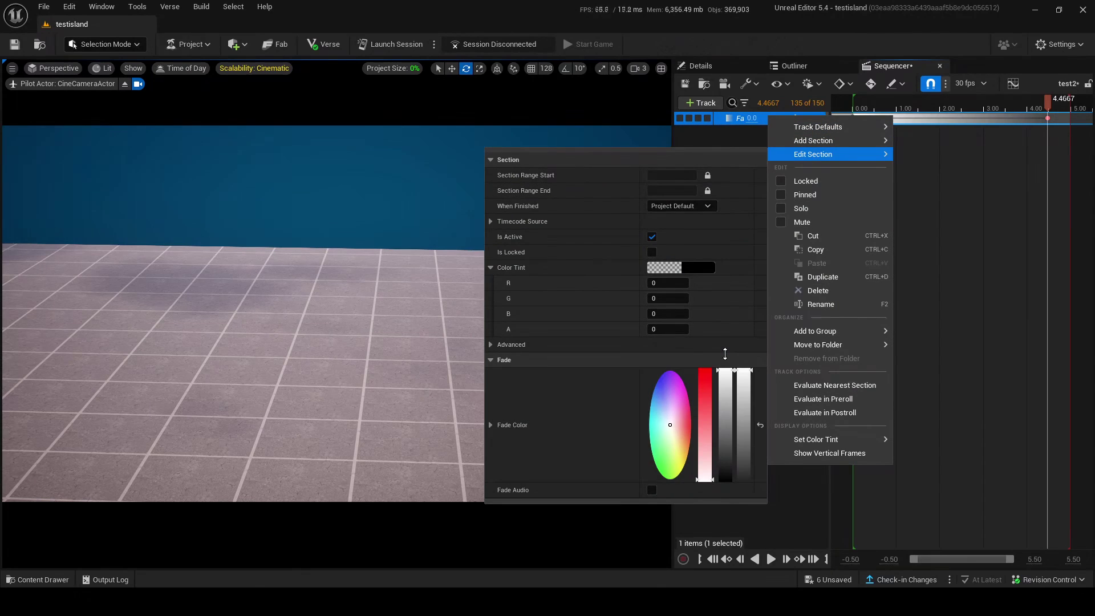
left_click(999, 238)
left_click_drag(1045, 107, 882, 183)
left_click(685, 83)
left_click(860, 108)
Step: Reopen the test sequence and set the Fade Color of its Fade section to black
left_click(40, 579)
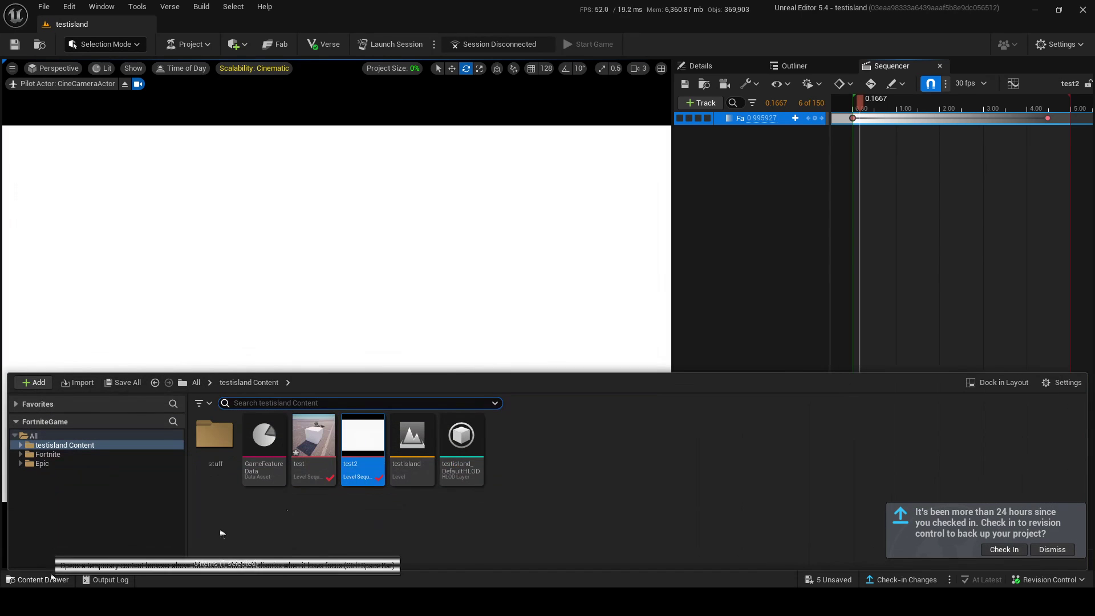
left_click(324, 467)
double_click(324, 466)
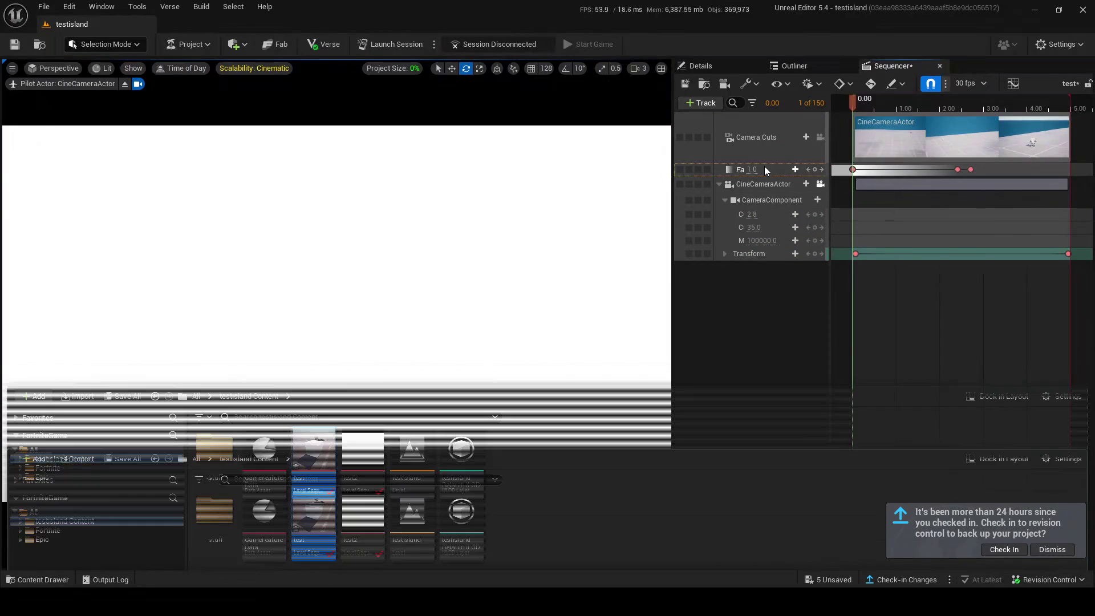
right_click(764, 166)
mouse_move(806, 211)
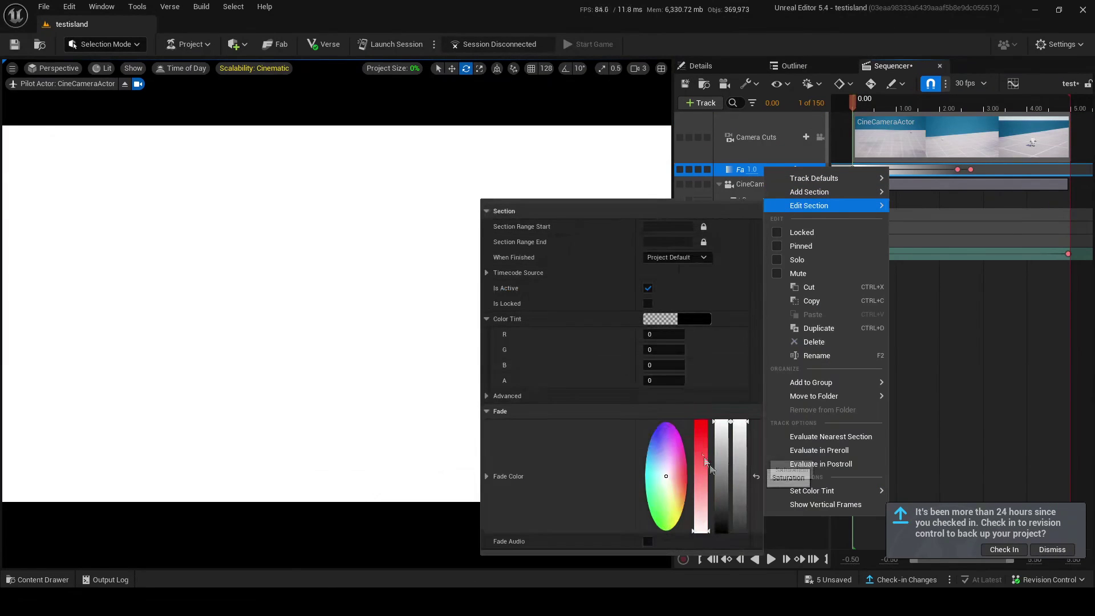
left_click_drag(723, 456, 723, 535)
left_click(1018, 309)
Step: Add the test2 sequence to test as a subsequence starting at 1.70 seconds
left_click_drag(851, 102, 928, 148)
left_click(37, 579)
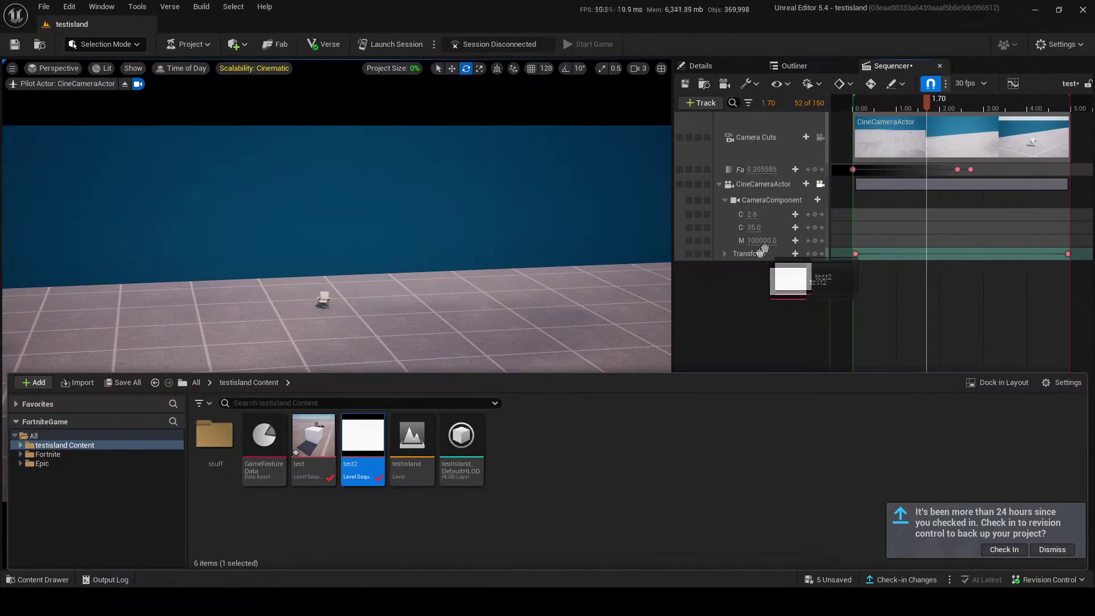
left_click_drag(866, 174, 864, 191)
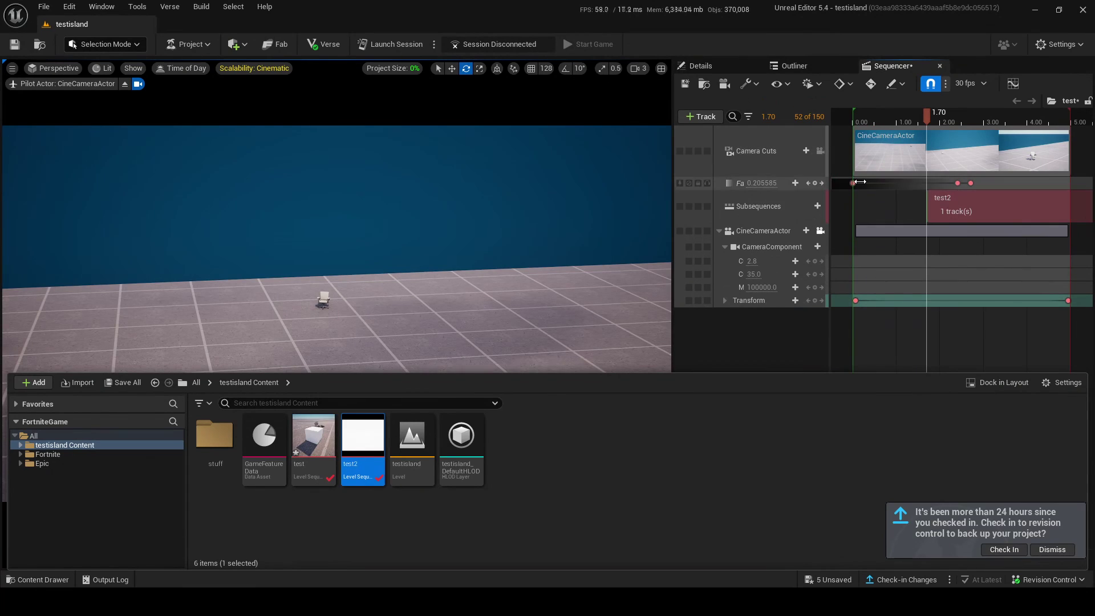
Step: Move the test2 subsequence section later on the timeline and scrub through the sequence to check the fades
left_click_drag(919, 119, 999, 121)
left_click_drag(925, 218, 1051, 193)
left_click_drag(999, 117, 876, 294)
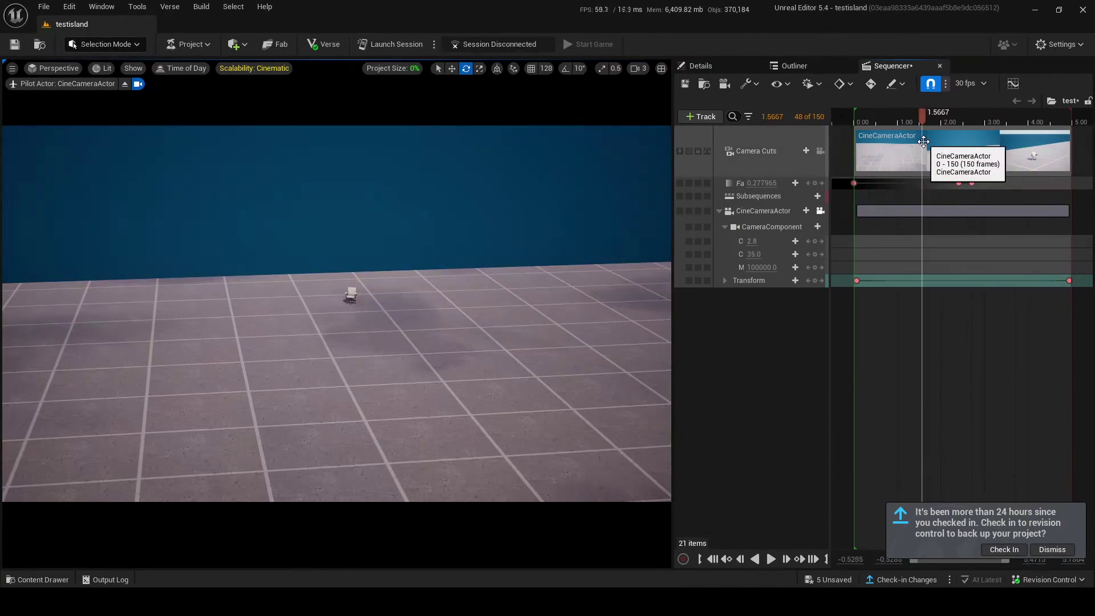